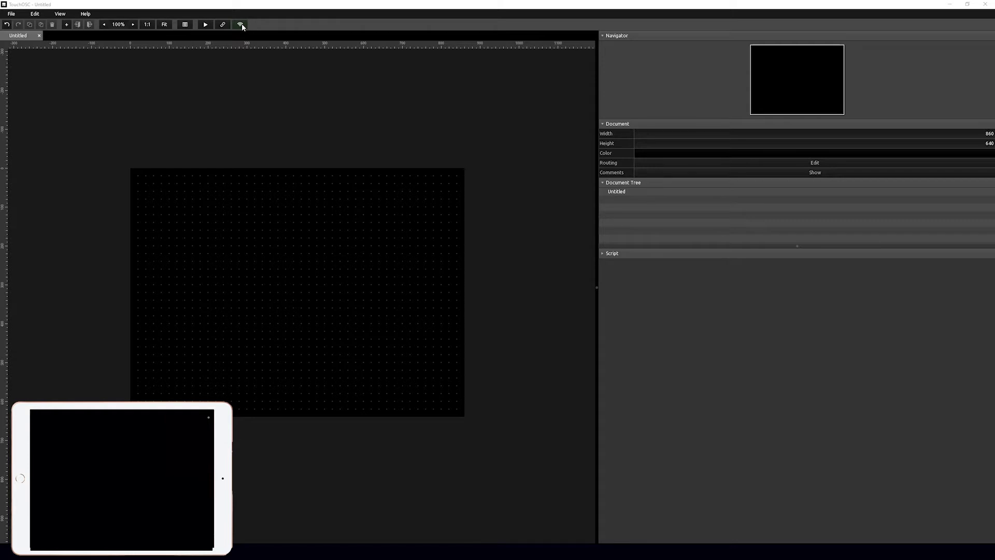
# Create an XY pad at about X 60, Y 280 and an encoder above it at about X 90, Y 90.
pyautogui.rightClick(158, 211)
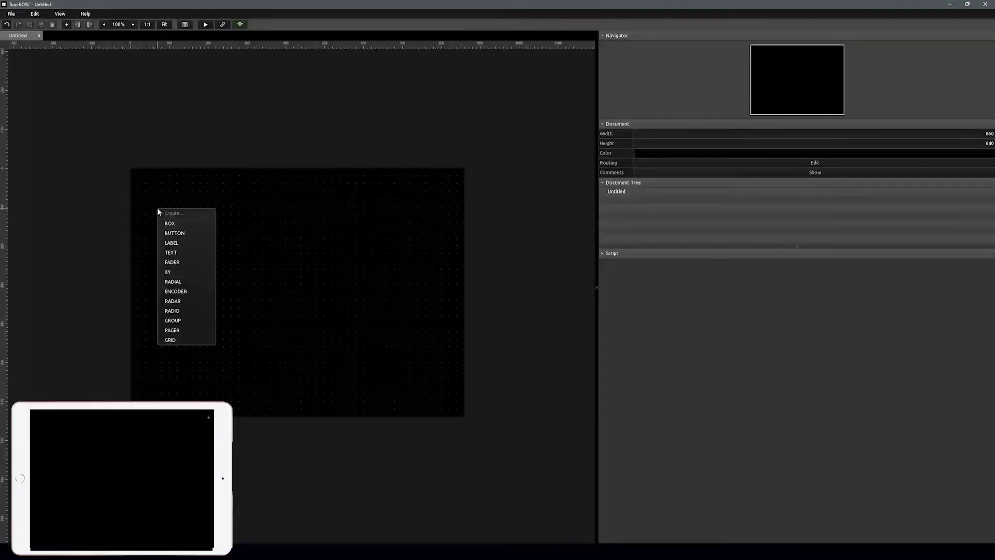
pyautogui.click(185, 274)
pyautogui.moveTo(185, 273); pyautogui.dragTo(180, 343)
pyautogui.rightClick(139, 208)
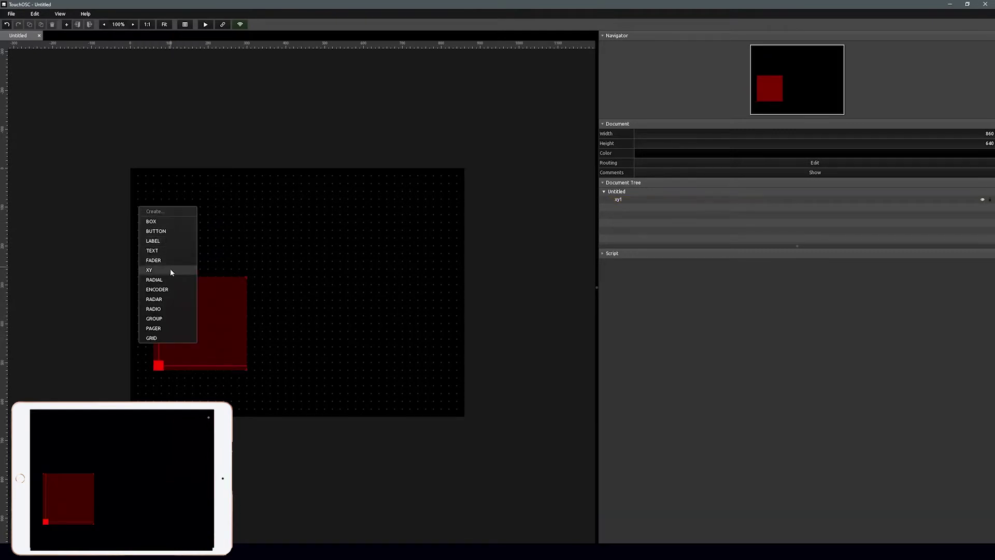
pyautogui.click(170, 288)
pyautogui.moveTo(174, 257); pyautogui.dragTo(204, 244)
# Create a second XY pad at about X 400, Y 280 and a second encoder above it at about X 430, Y 100.
pyautogui.rightClick(310, 330)
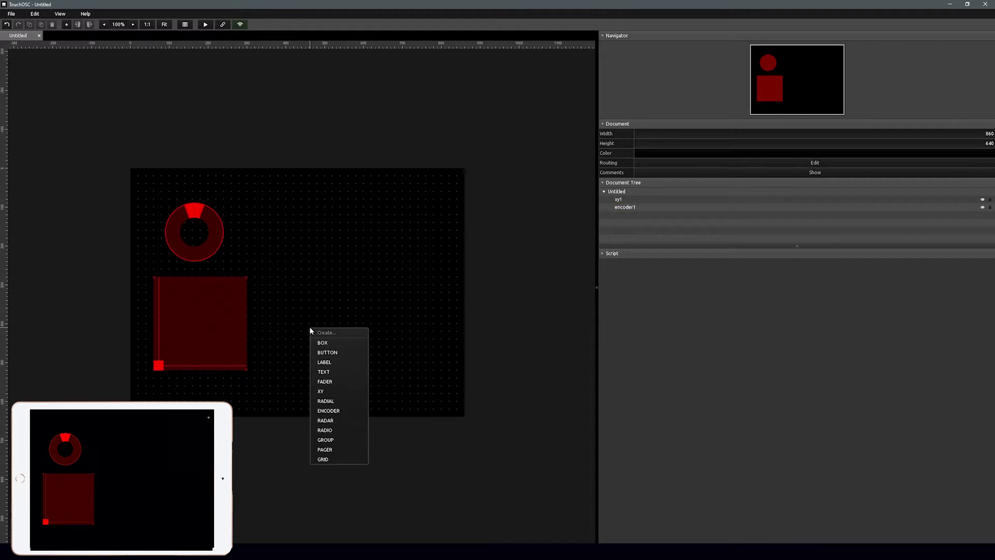
pyautogui.click(320, 391)
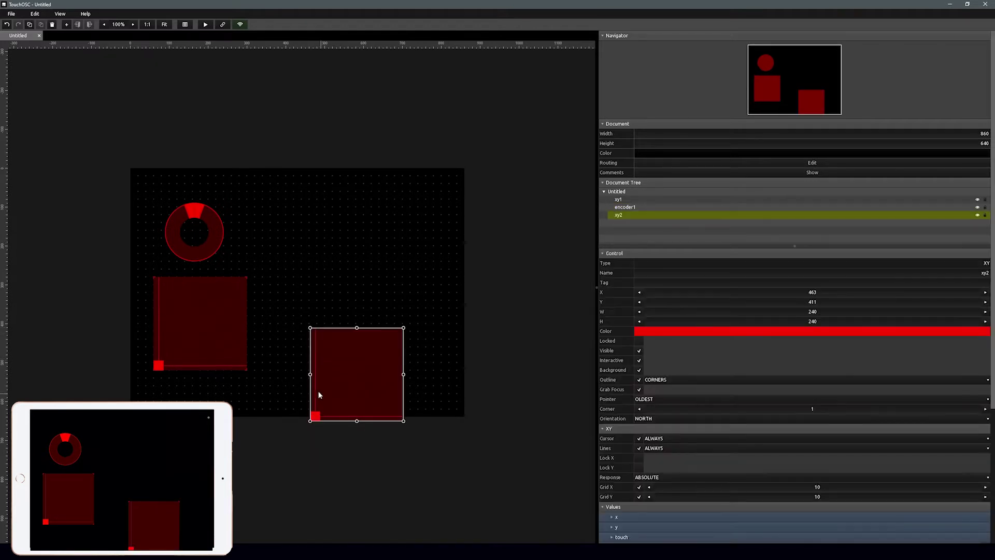
pyautogui.moveTo(332, 363); pyautogui.dragTo(333, 324)
pyautogui.rightClick(333, 204)
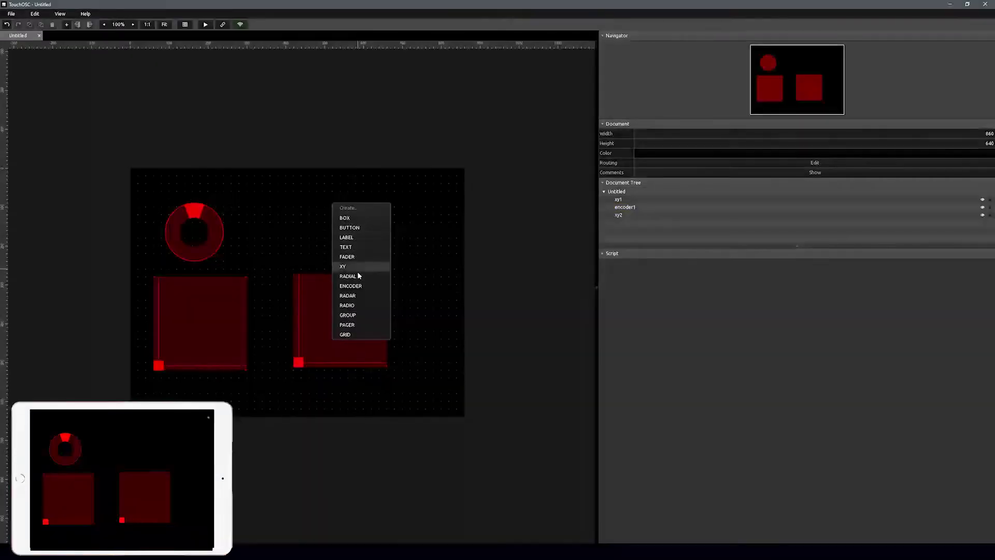
pyautogui.click(360, 285)
pyautogui.moveTo(344, 244); pyautogui.dragTo(323, 247)
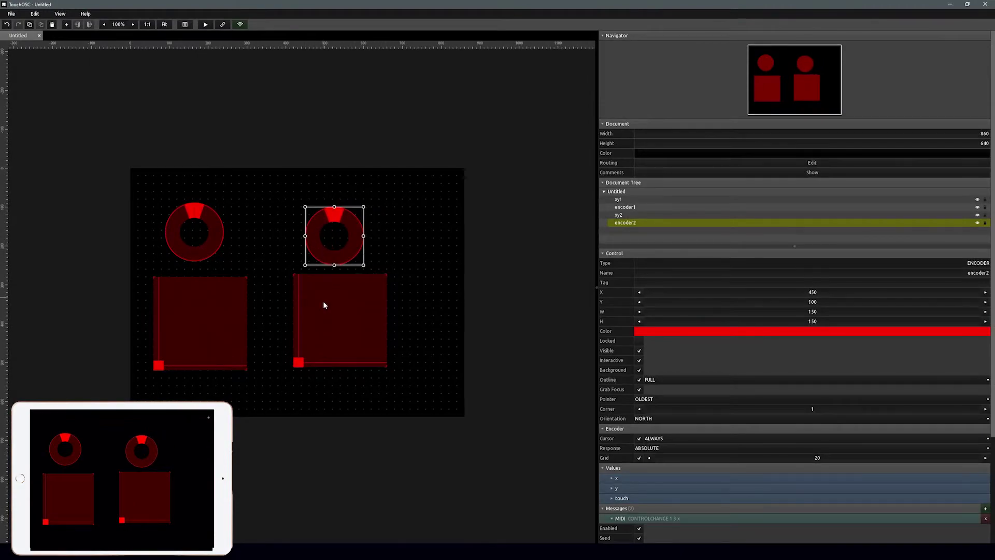
pyautogui.click(322, 303)
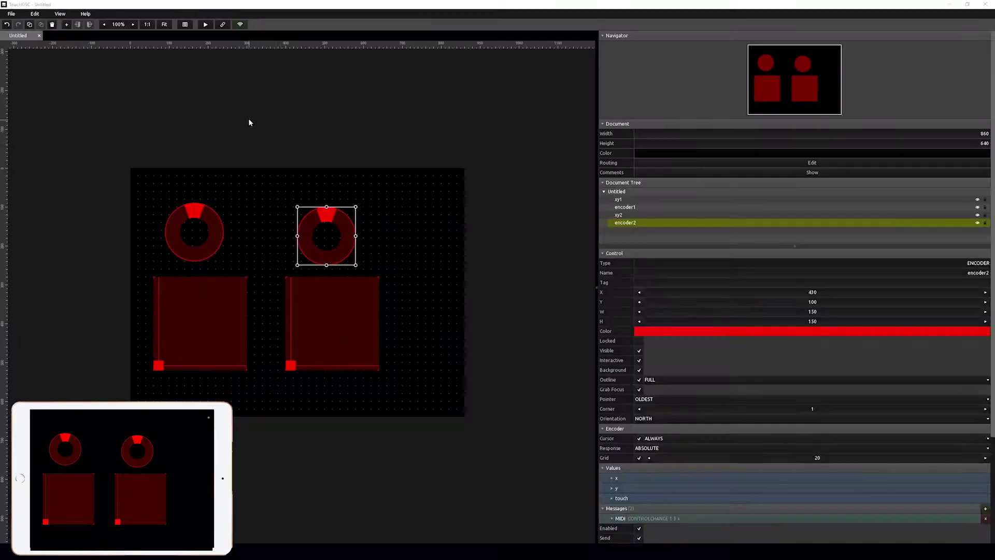
# Change the colour of the second XY pad and second encoder together to blue.
pyautogui.moveTo(270, 119); pyautogui.dragTo(398, 398)
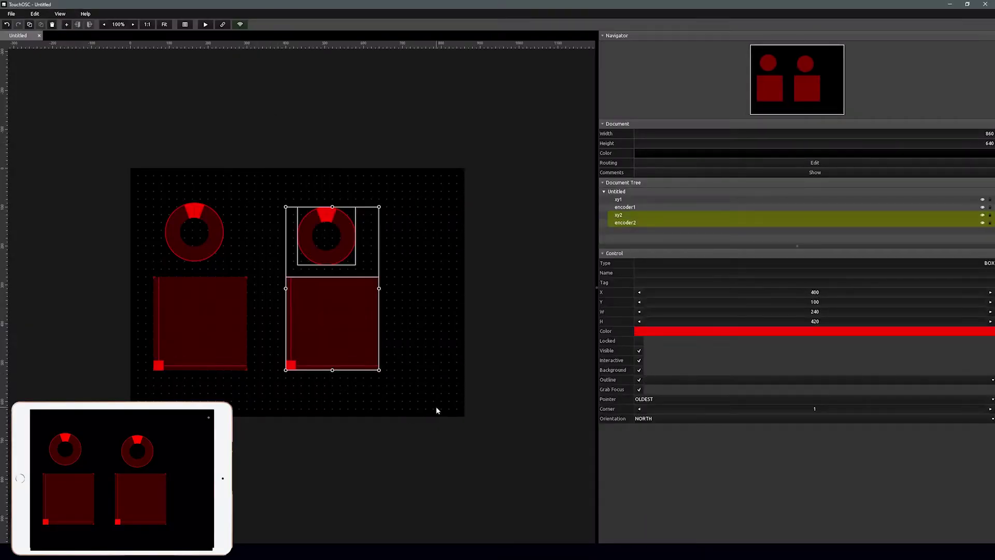
pyautogui.click(661, 332)
pyautogui.click(683, 359)
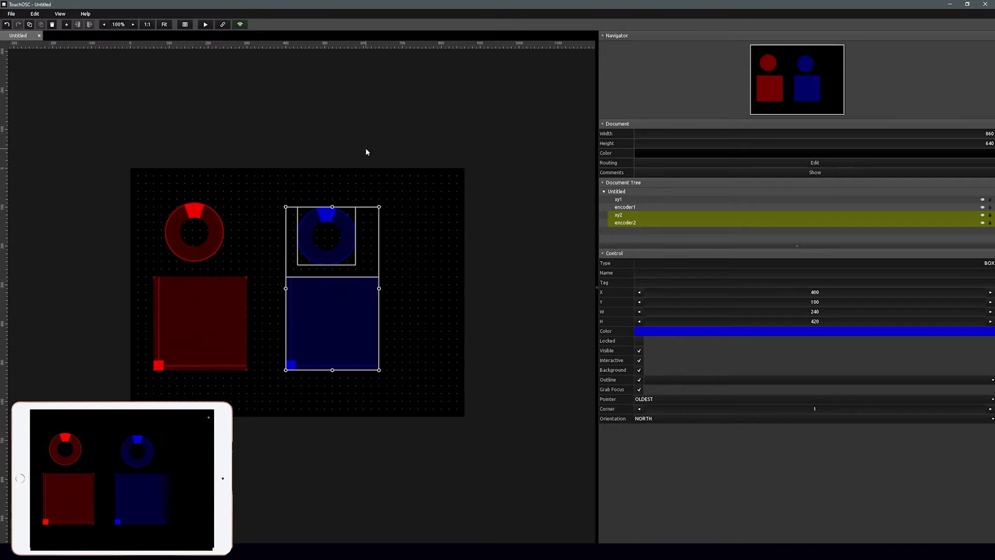
# Set the red XY pad's x MIDI message to channel 2 with a CONSTANT controller number of 4.
pyautogui.click(202, 284)
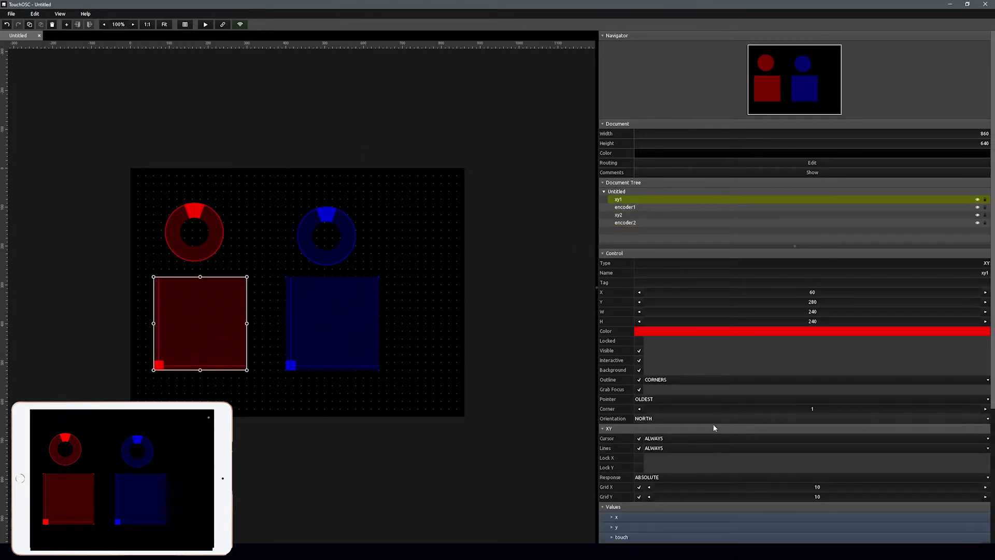
pyautogui.scroll(-2, 687, 431)
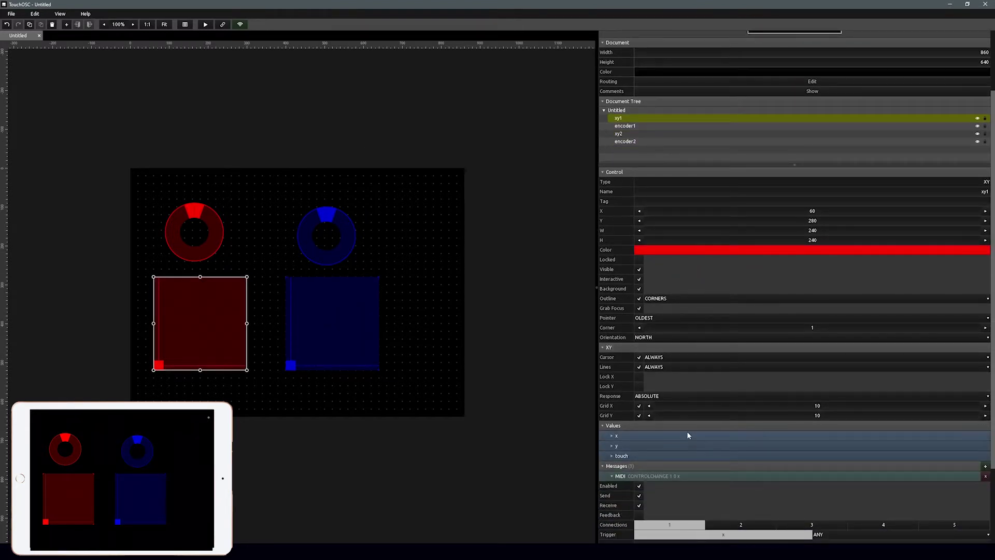
pyautogui.scroll(-3, 687, 434)
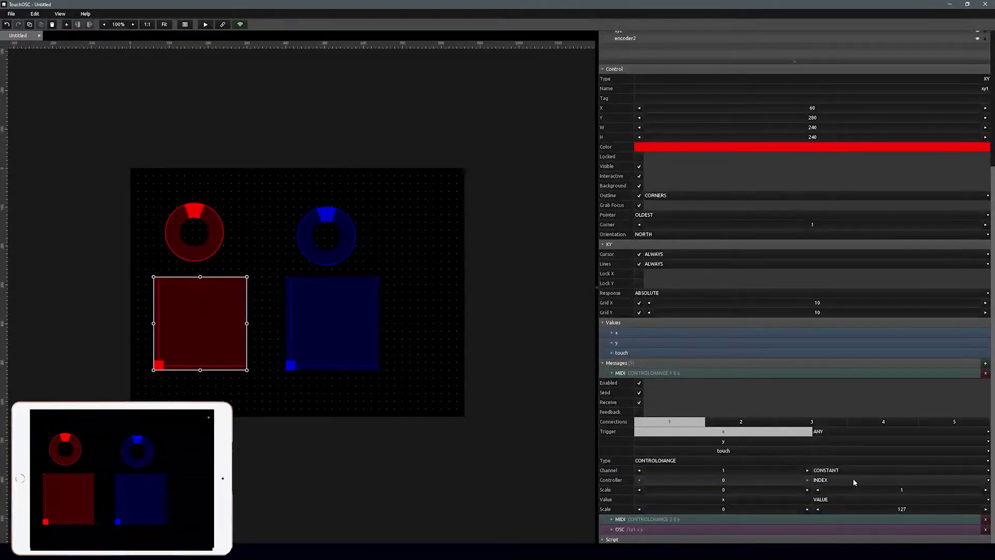
pyautogui.click(866, 481)
pyautogui.click(847, 490)
pyautogui.doubleClick(723, 480)
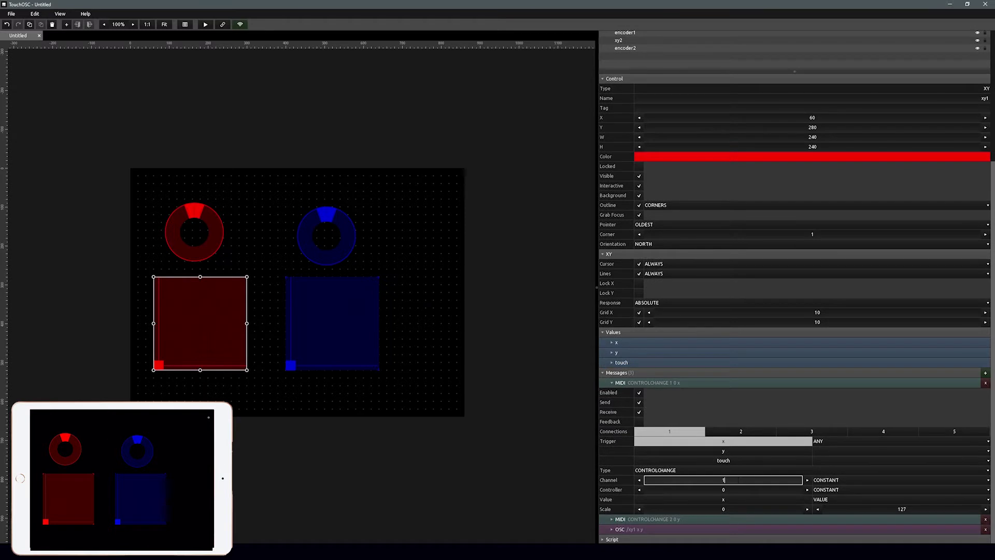
pyautogui.write('2')
pyautogui.press('Tab')
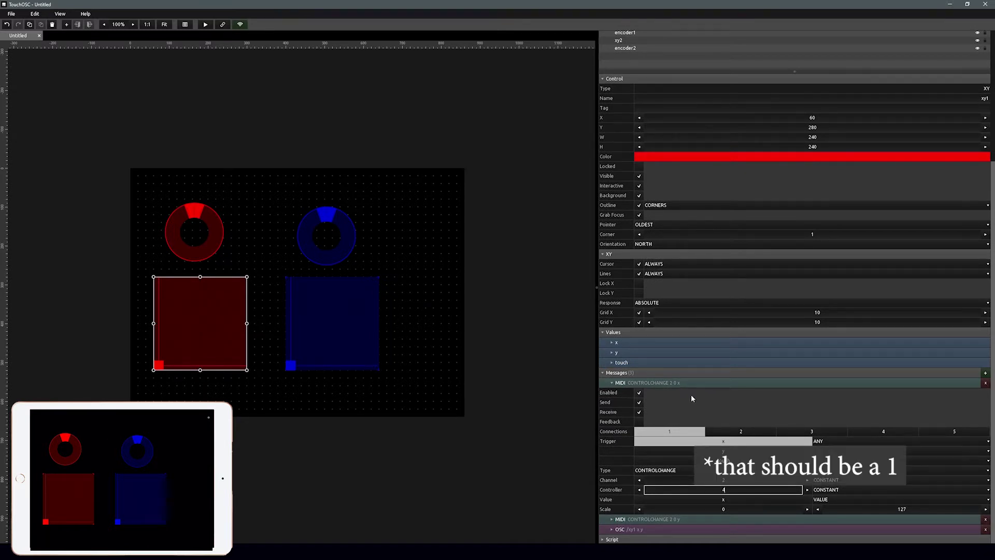
# Give the red XY pad's y MIDI message a CONSTANT controller number of 2.
pyautogui.click(612, 518)
pyautogui.click(822, 490)
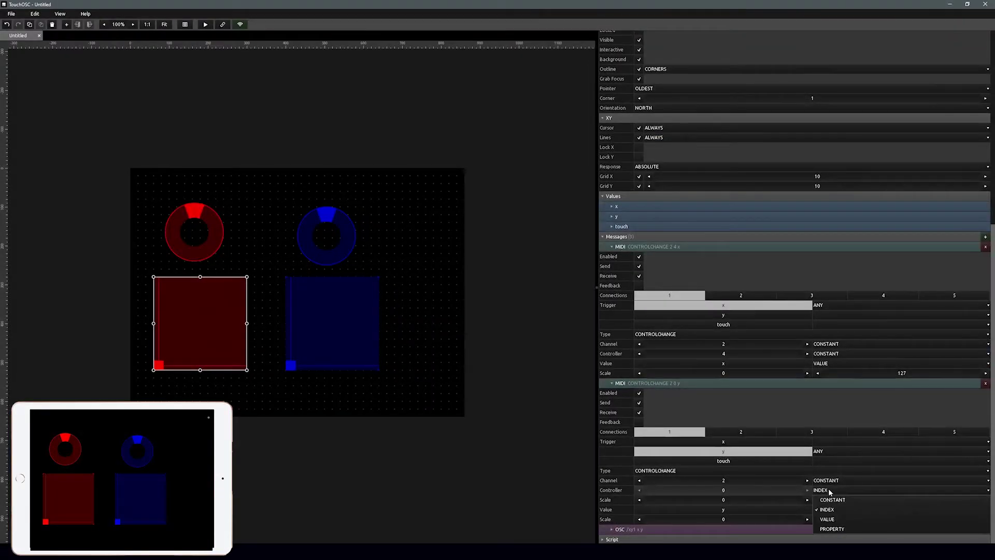
pyautogui.click(828, 501)
pyautogui.click(724, 500)
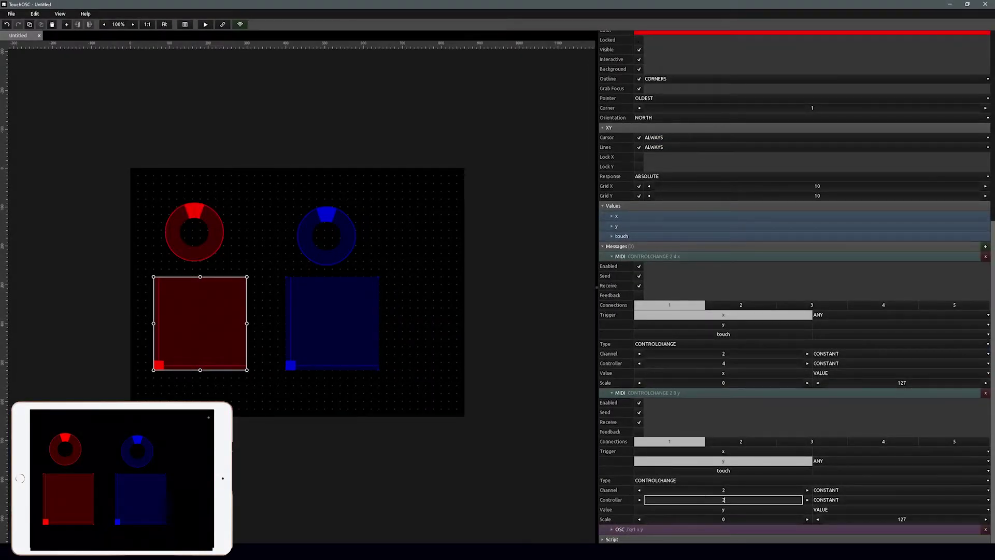
pyautogui.write('2')
pyautogui.click(576, 452)
# Set the red encoder's MIDI message to channel 2 with a CONSTANT controller number of 3.
pyautogui.click(195, 235)
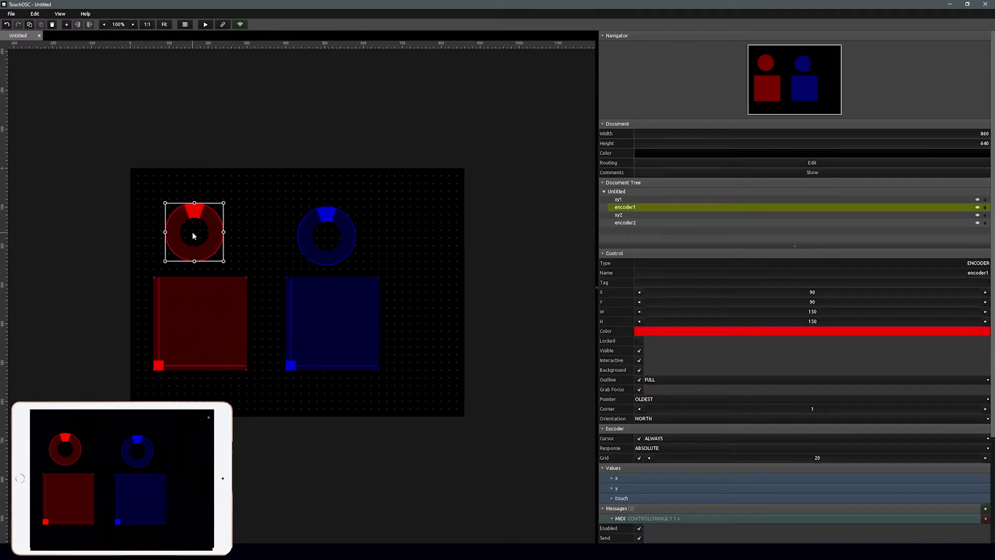
pyautogui.scroll(-4, 694, 470)
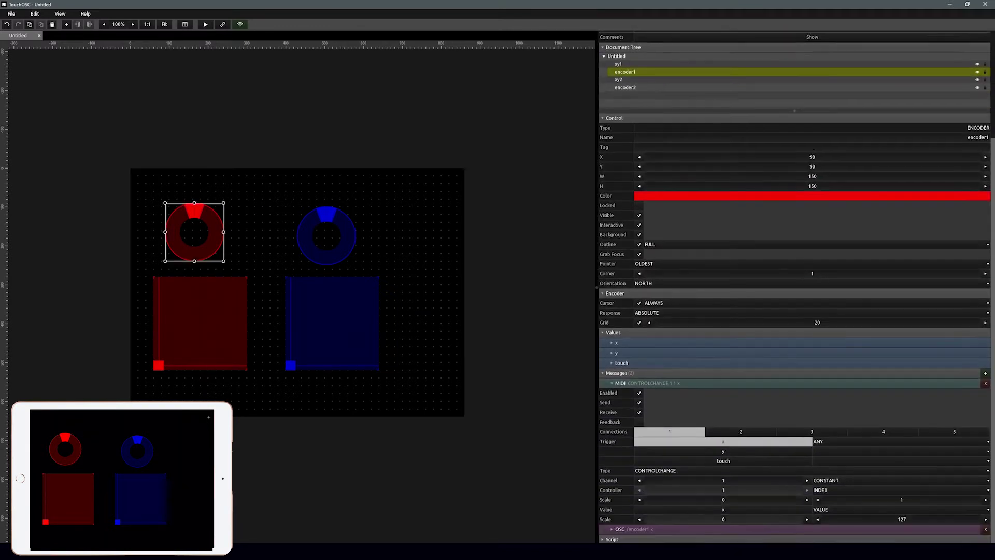
pyautogui.click(899, 489)
pyautogui.click(838, 499)
pyautogui.doubleClick(723, 500)
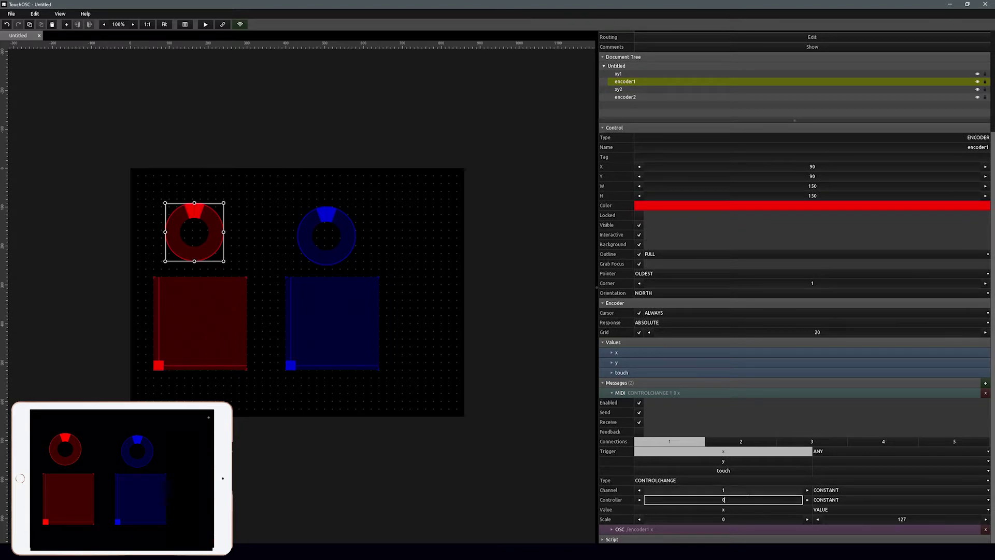
pyautogui.doubleClick(723, 490)
pyautogui.write('2')
pyautogui.doubleClick(703, 500)
pyautogui.write('3')
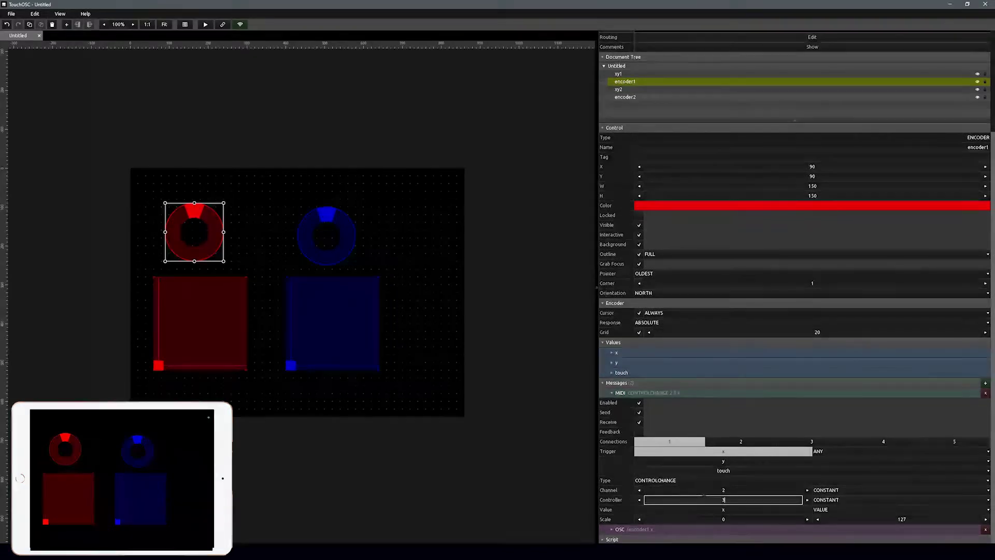
pyautogui.click(509, 327)
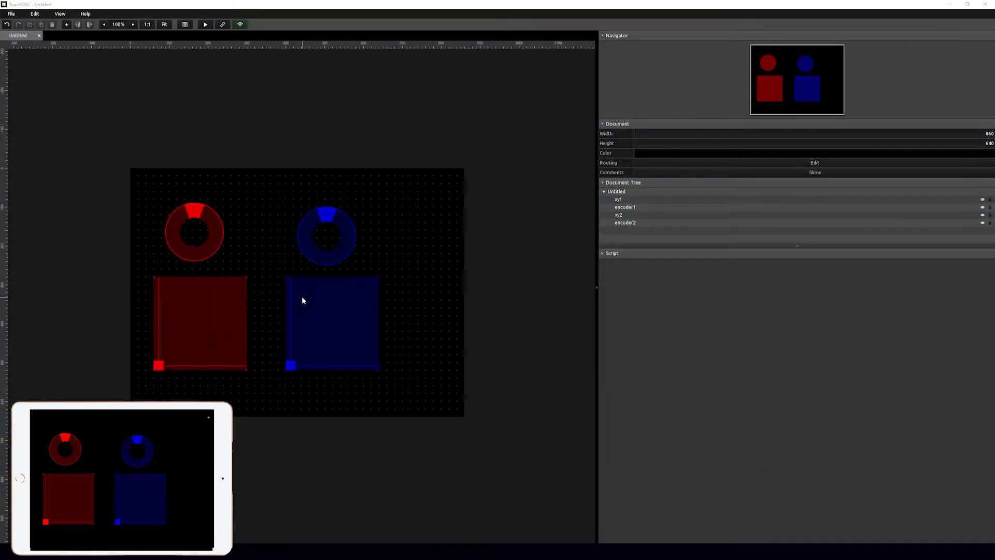
# Set the blue XY pad's x MIDI message to channel 2 with a CONSTANT controller number of 4.
pyautogui.click(303, 300)
pyautogui.scroll(-8, 648, 484)
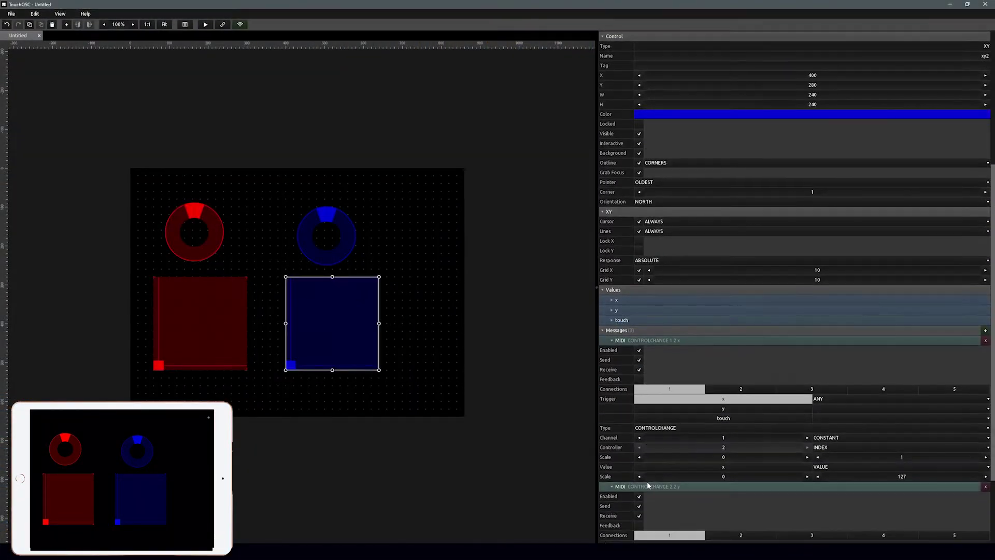
pyautogui.scroll(-1, 648, 485)
pyautogui.doubleClick(724, 378)
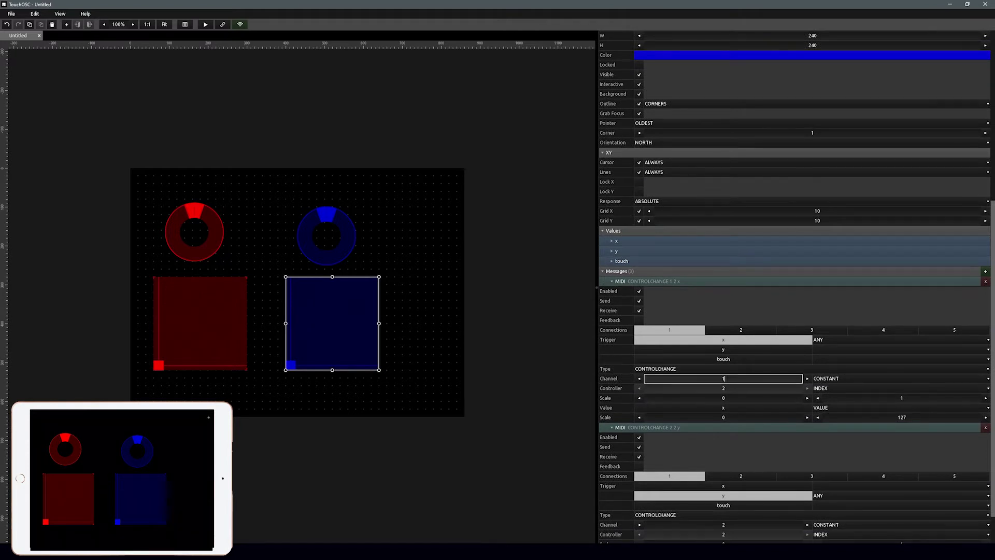
pyautogui.write('2')
pyautogui.press('Return')
pyautogui.moveTo(597, 286); pyautogui.dragTo(704, 286)
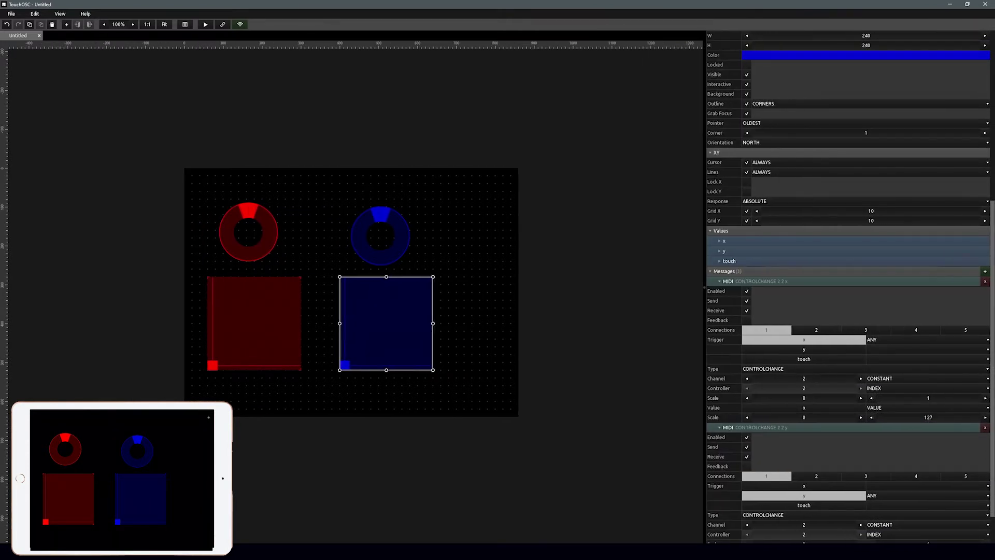
pyautogui.click(874, 388)
pyautogui.click(870, 398)
pyautogui.click(804, 388)
pyautogui.write('4')
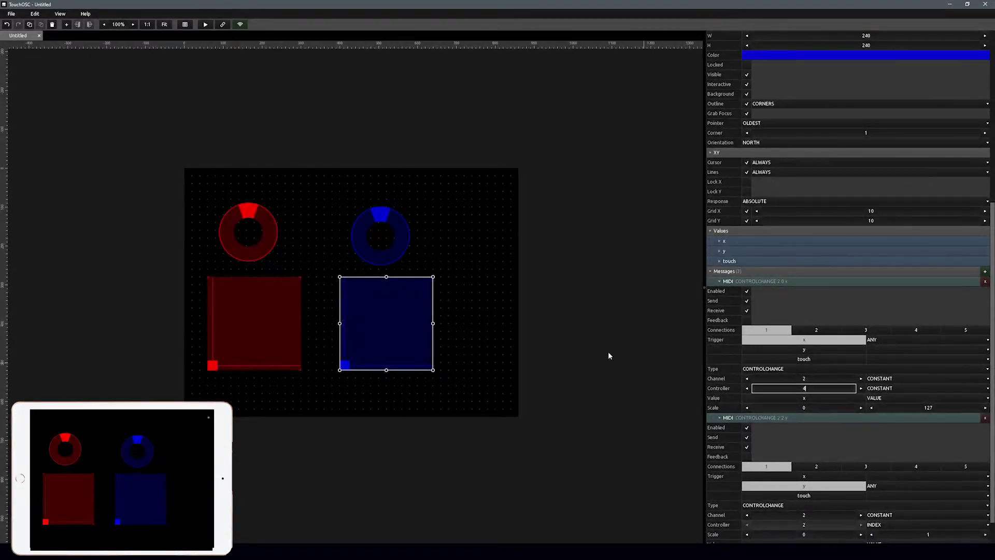
# Turn off Send and switch the controller source to CONSTANT in the blue XY pad's y MIDI message.
pyautogui.click(747, 437)
pyautogui.scroll(-1, 782, 445)
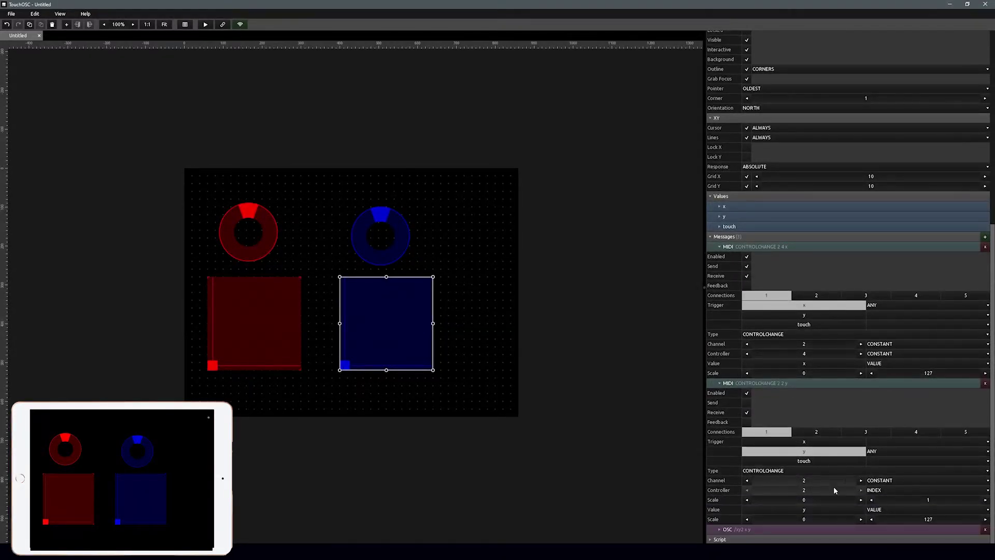
pyautogui.click(874, 489)
pyautogui.click(874, 500)
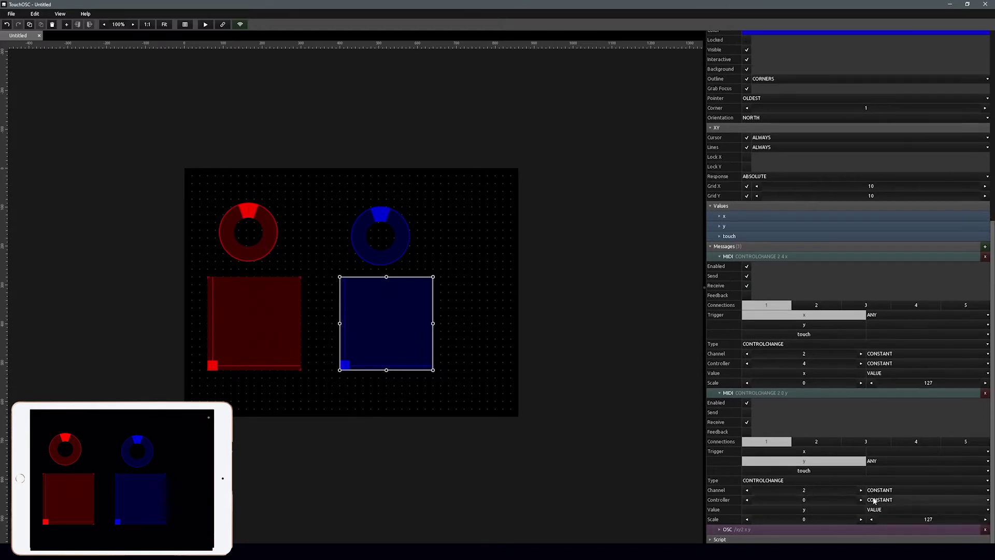
pyautogui.click(591, 273)
# Set the blue encoder's MIDI message to channel 2 with a CONSTANT controller number of 6.
pyautogui.click(402, 247)
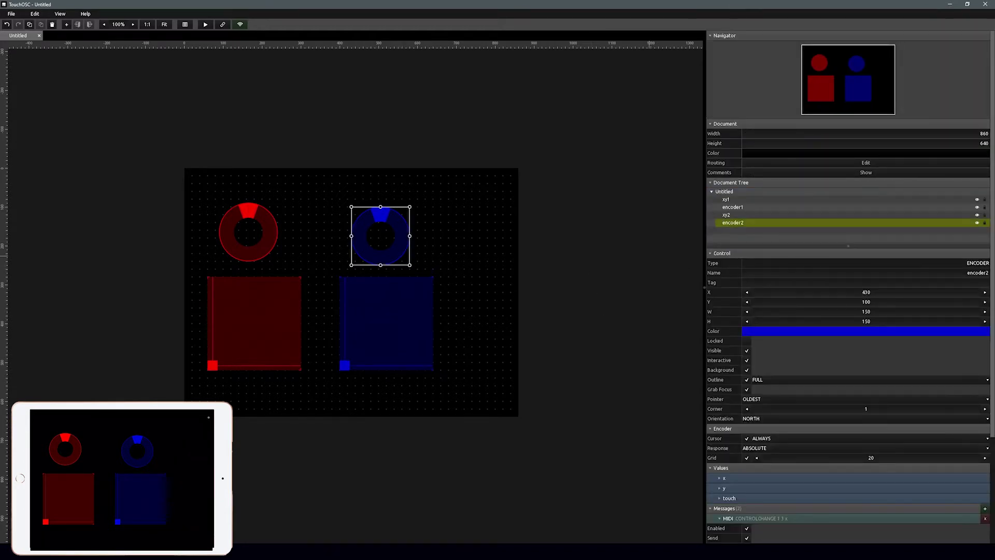
pyautogui.click(851, 518)
pyautogui.scroll(-4, 850, 523)
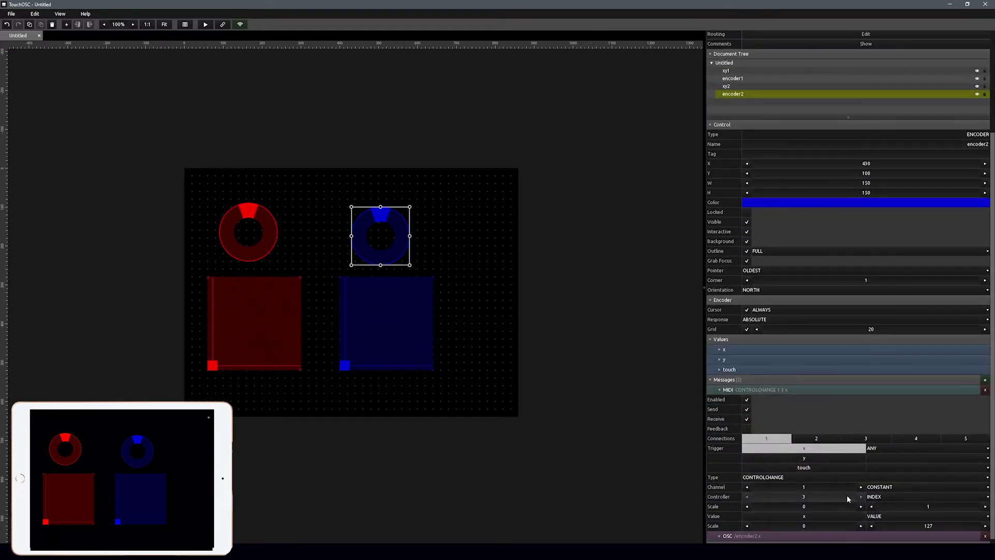
pyautogui.click(860, 487)
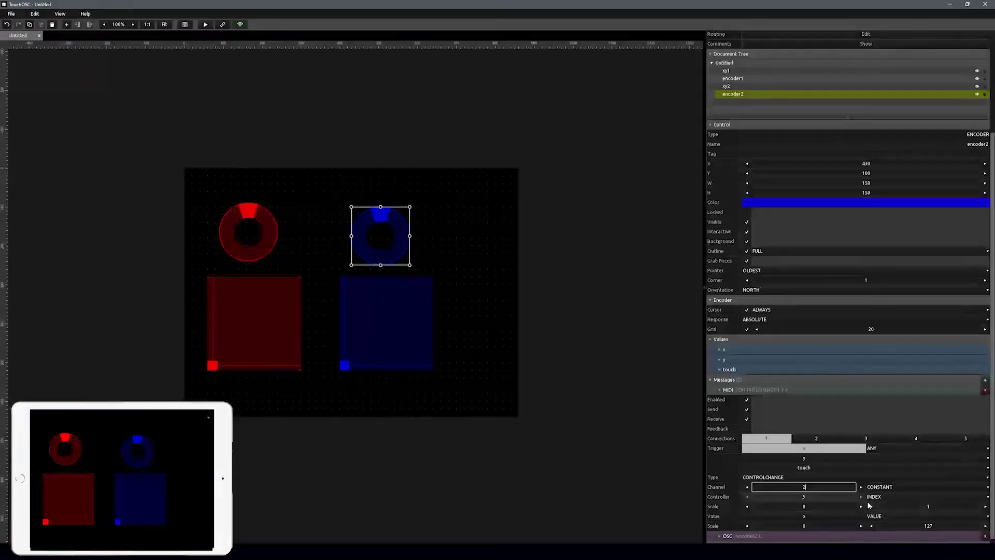
pyautogui.click(893, 497)
pyautogui.click(886, 506)
pyautogui.doubleClick(754, 500)
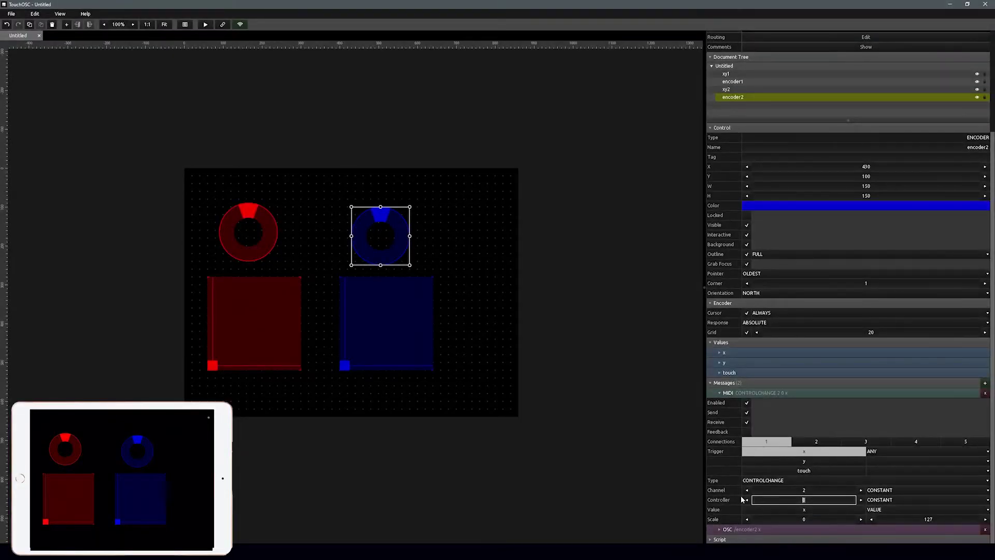
pyautogui.write('6')
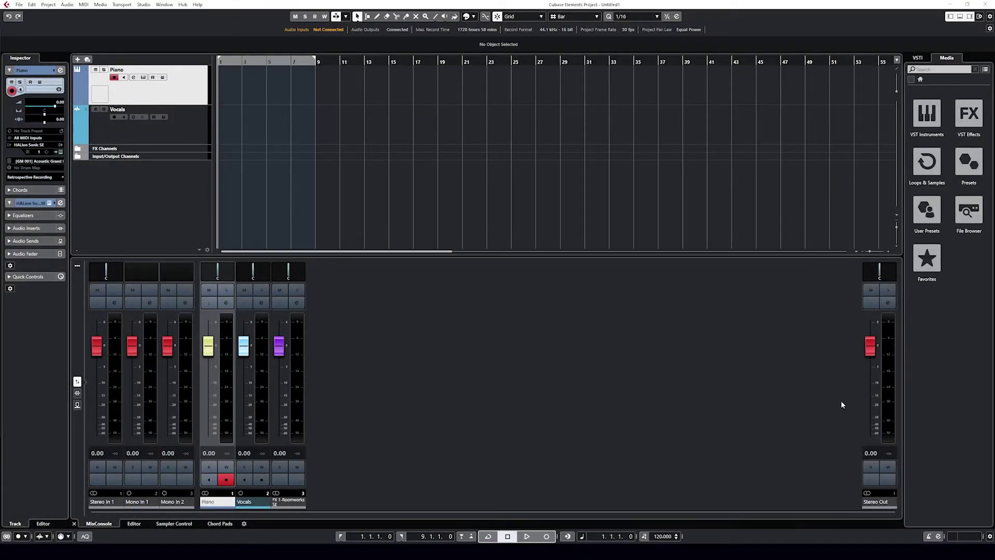
# Review the MIDI port setup in Studio Setup and open the Track Quick Controls page.
pyautogui.click(633, 351)
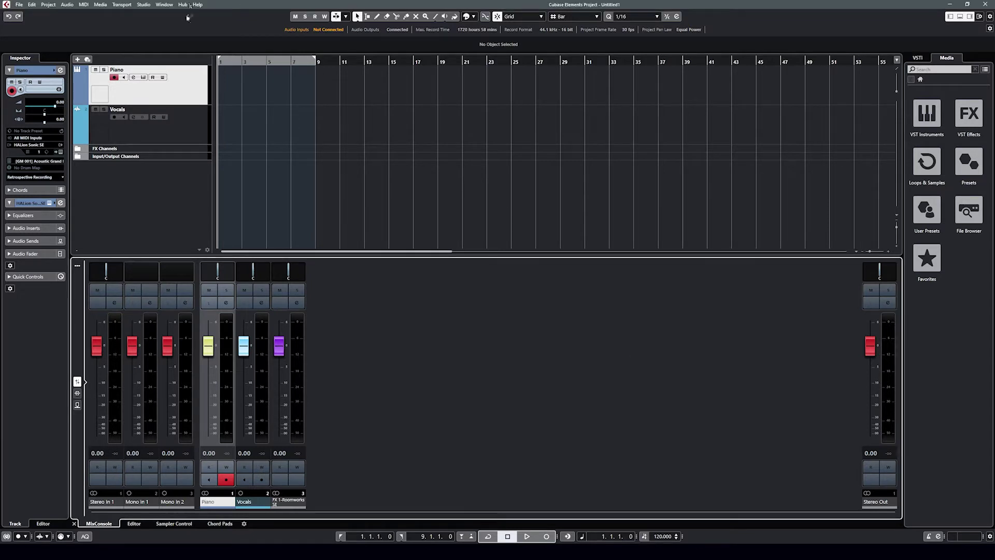
pyautogui.click(143, 4)
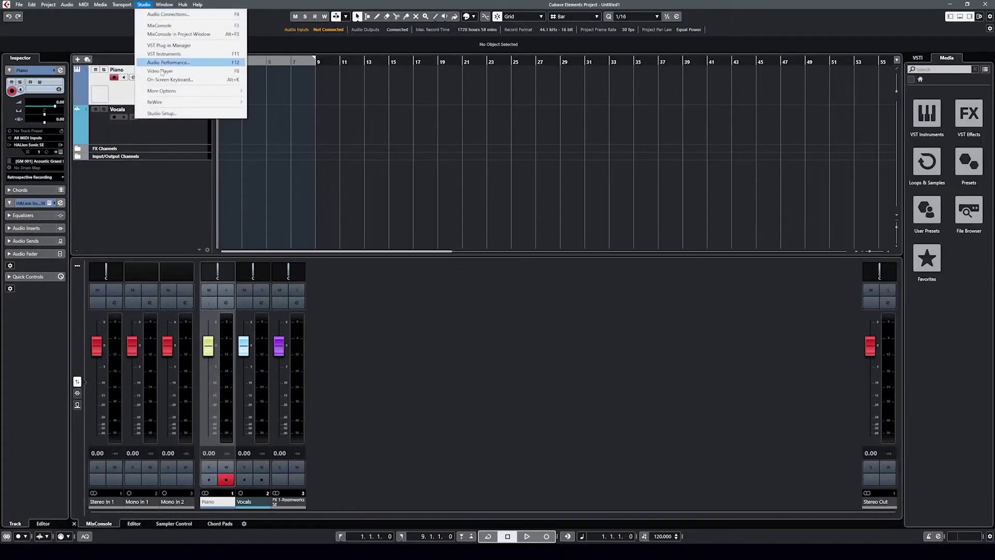
pyautogui.click(173, 114)
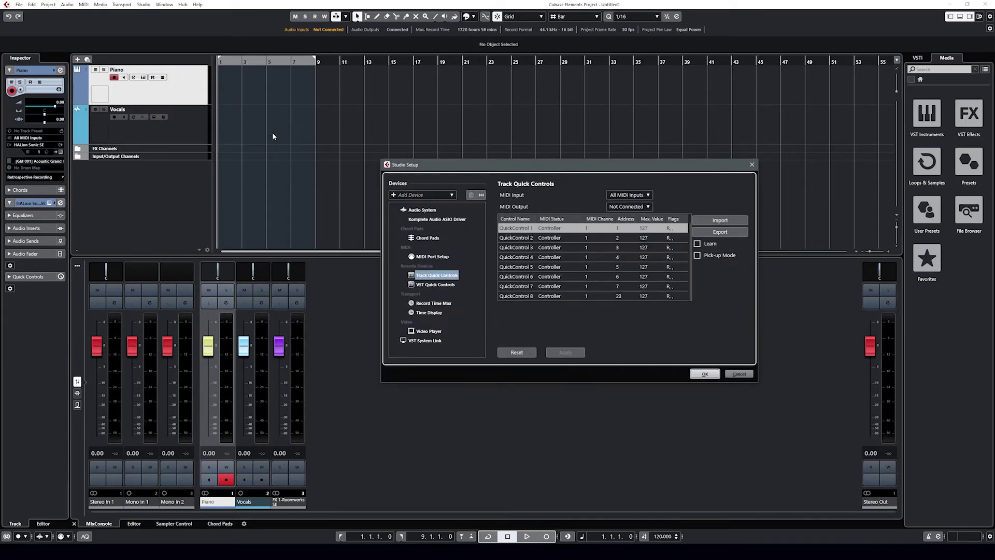
pyautogui.click(432, 257)
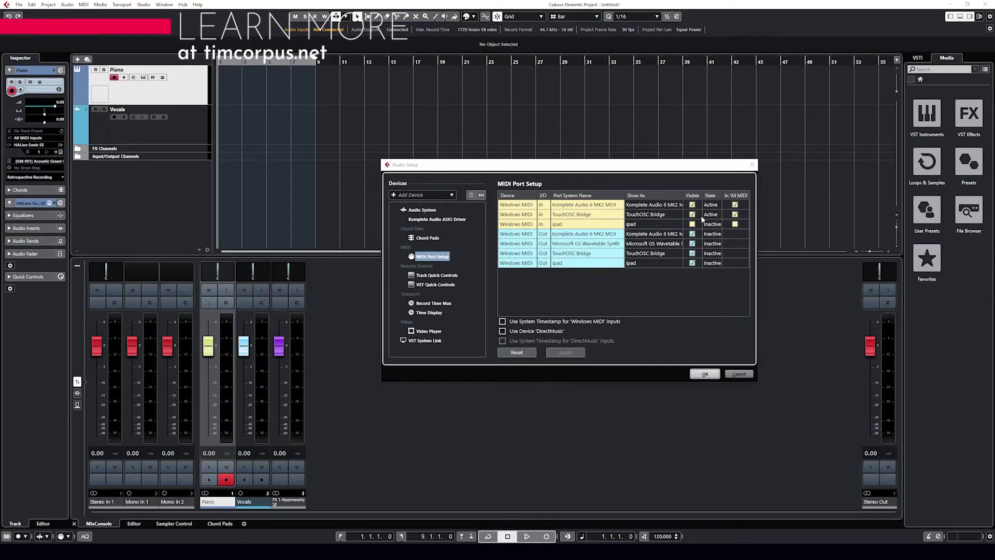
pyautogui.click(442, 277)
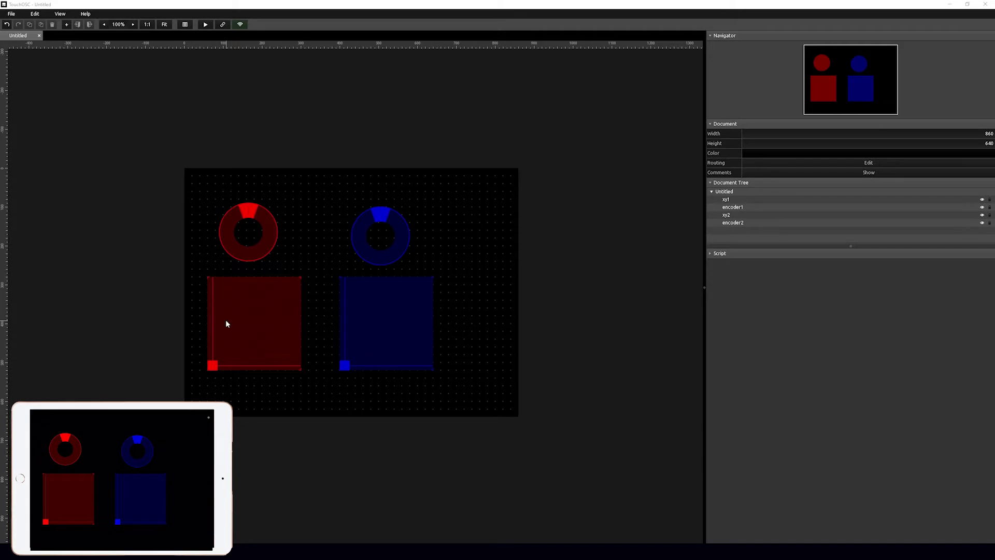
# Switch to TouchOSC and disable the y MIDI message on the red XY pad.
pyautogui.click(223, 319)
pyautogui.scroll(-10, 889, 477)
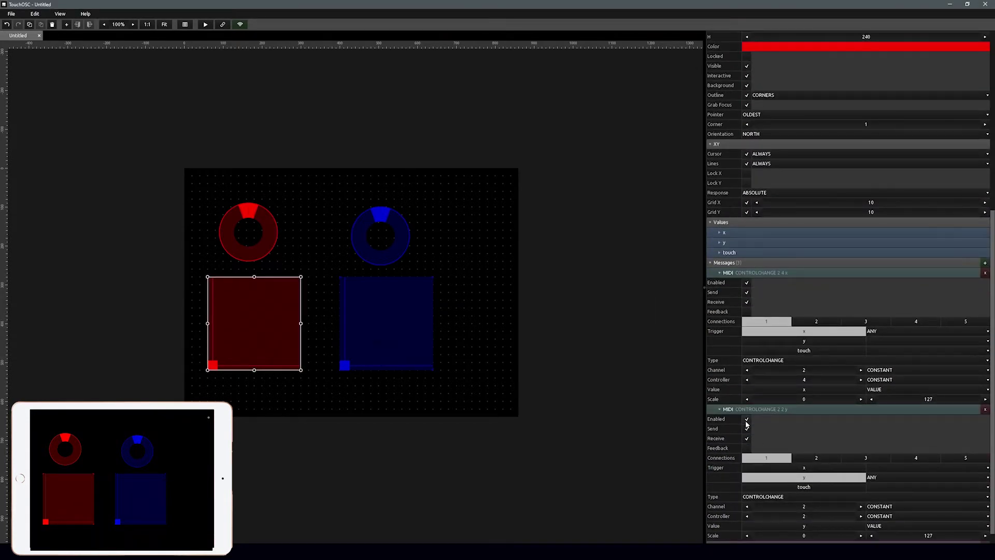
pyautogui.click(747, 418)
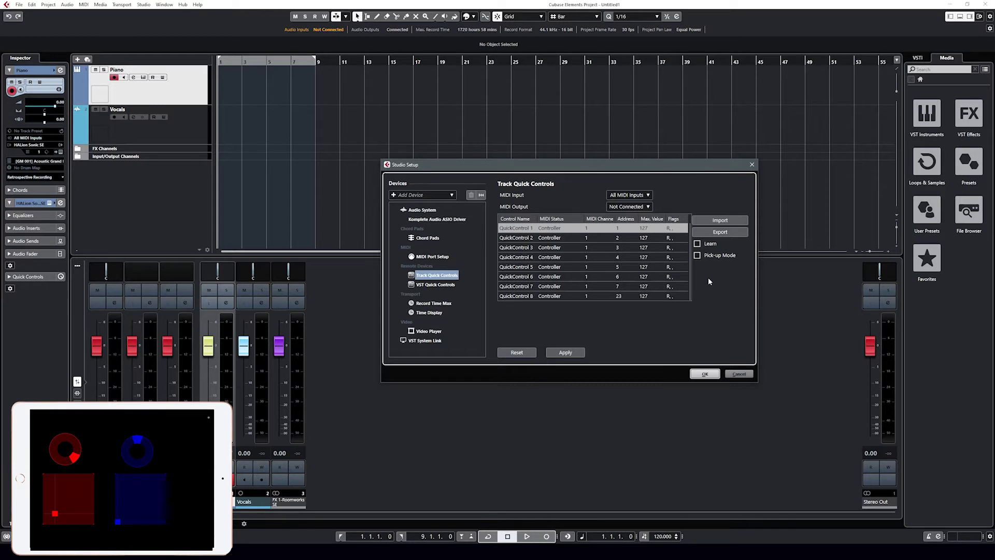
# In Cubase, turn on Learn and map QuickControl 1 to the red XY pad's x message on channel 2, address 1.
pyautogui.doubleClick(652, 228)
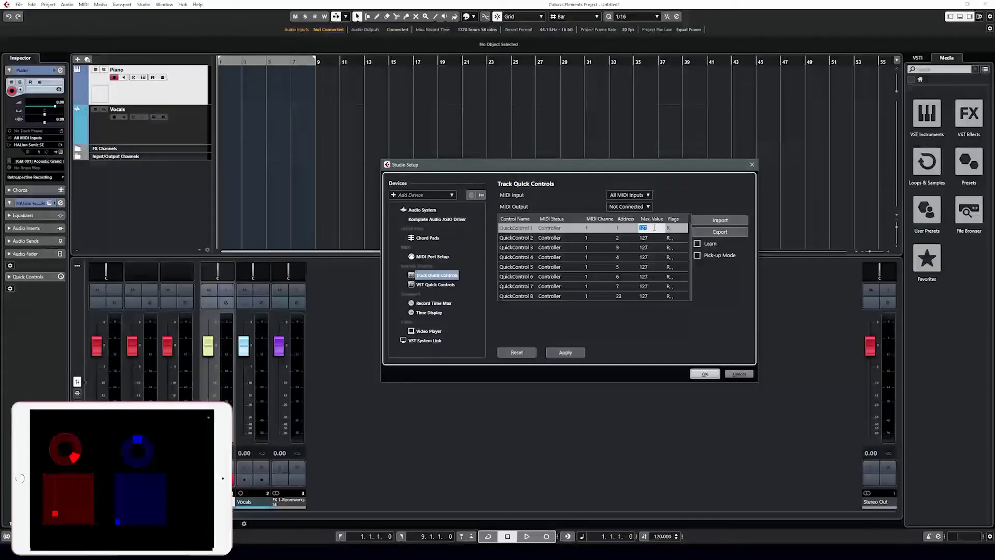
pyautogui.click(548, 228)
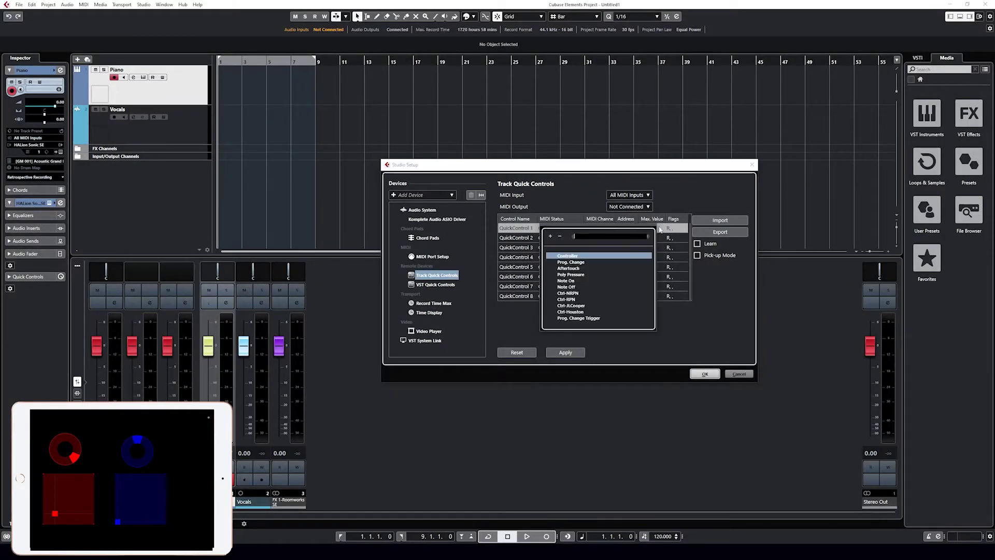
pyautogui.click(678, 231)
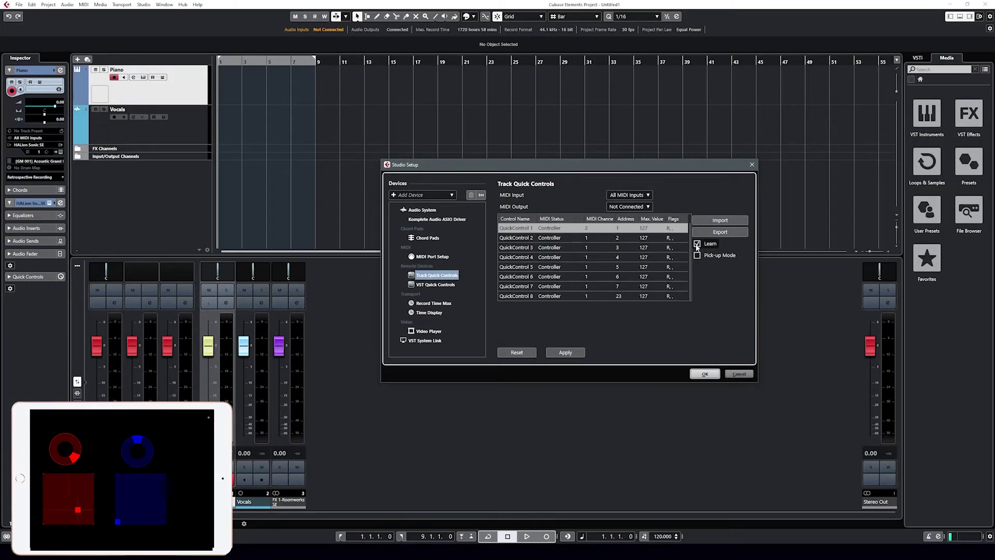
pyautogui.click(617, 231)
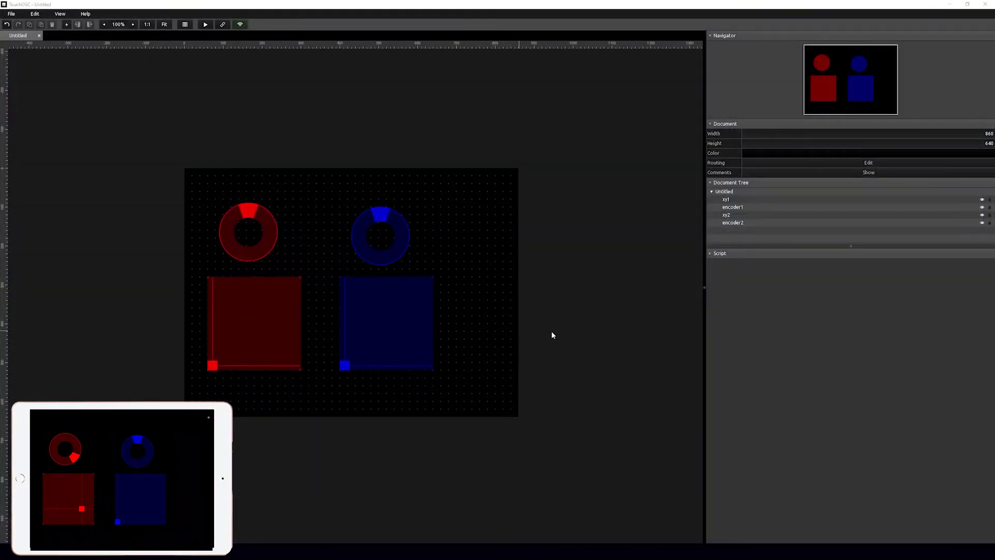
# Enable only the y message on TouchOSC's red XY pad and learn it to Cubase's QuickControl 2 on channel 2, address 2.
pyautogui.click(284, 327)
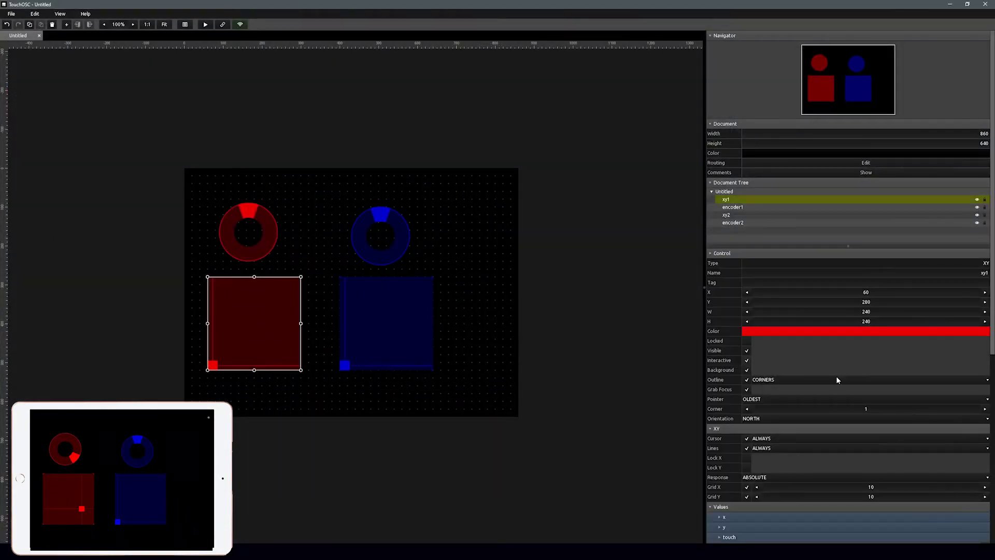
pyautogui.scroll(-6, 837, 380)
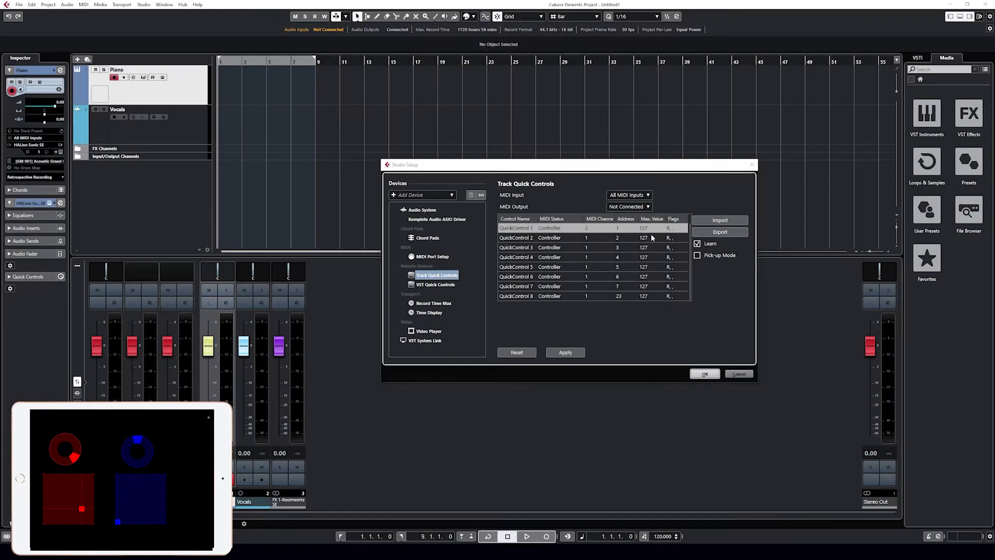
pyautogui.doubleClick(653, 238)
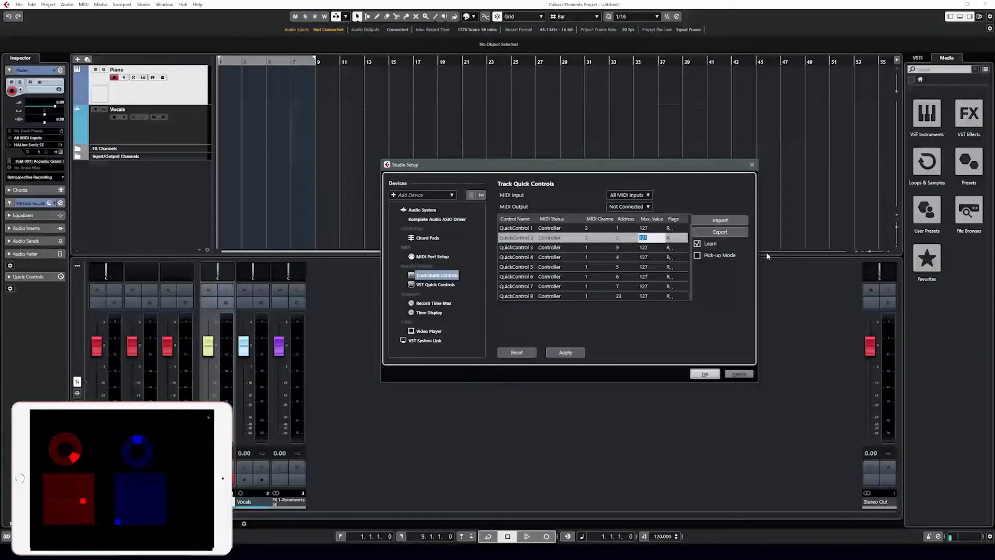
# Learn the red encoder to QuickControl 3 on channel 2, address 3.
pyautogui.click(627, 247)
pyautogui.click(673, 248)
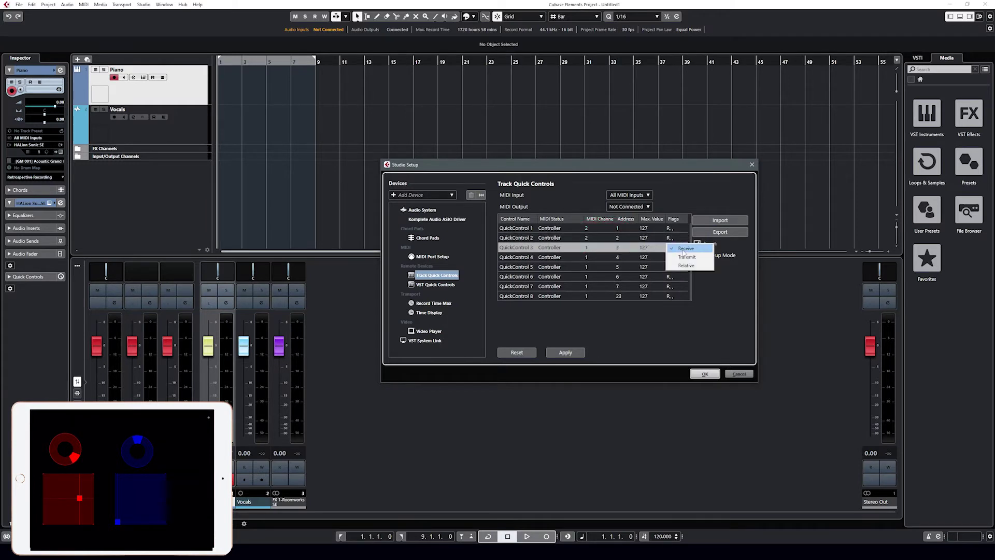
pyautogui.click(738, 250)
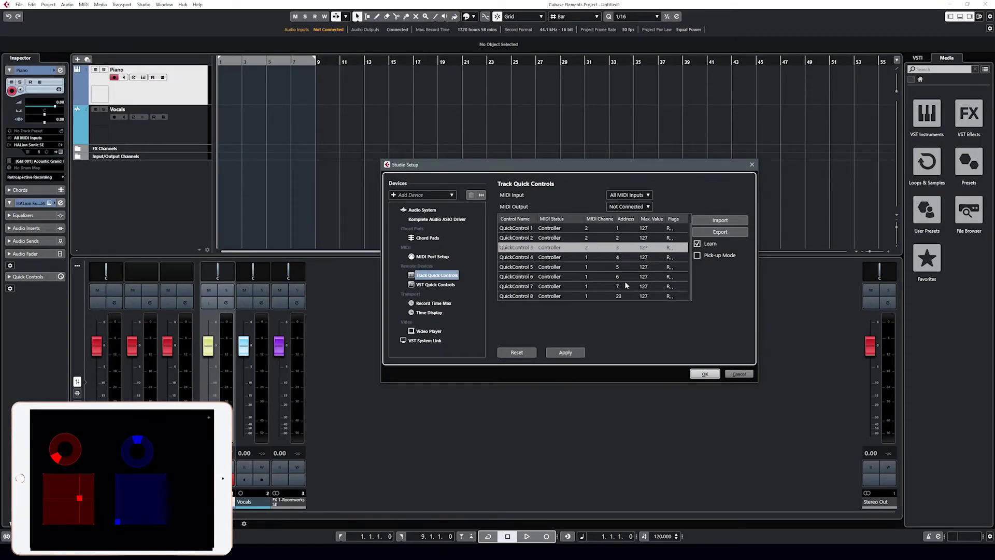
# Switch to TouchOSC and disable the y MIDI message on the blue XY pad.
pyautogui.hotkey('alt', 'Tab')
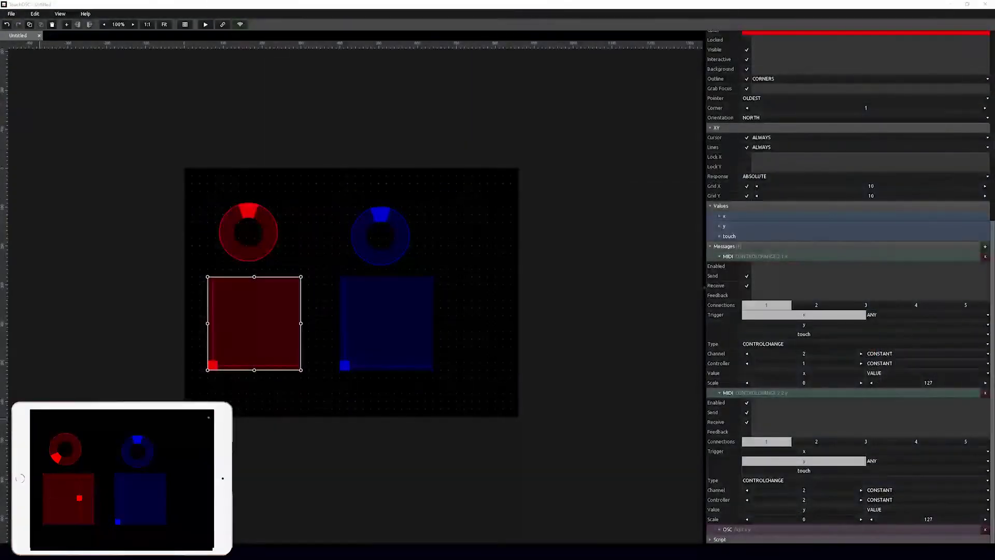
pyautogui.click(394, 314)
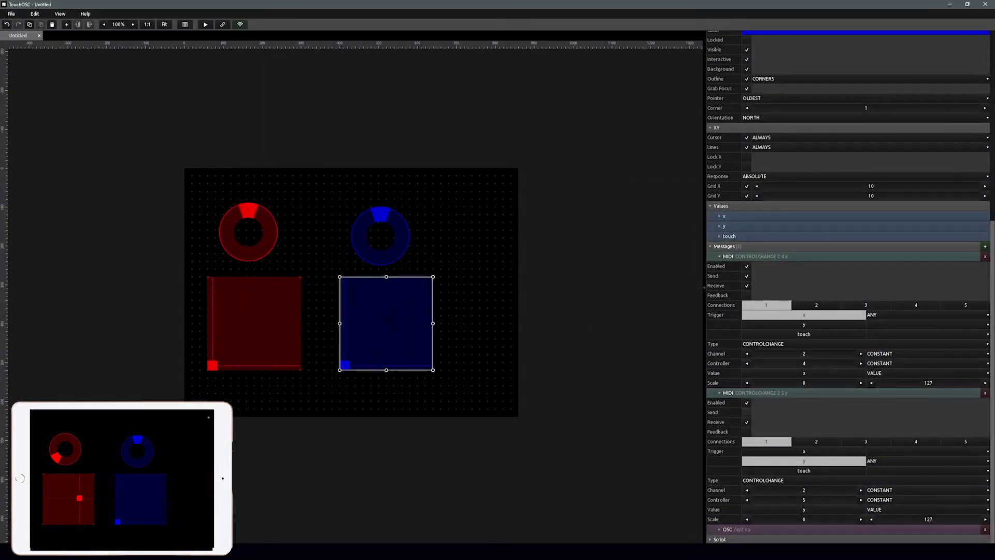
pyautogui.click(285, 278)
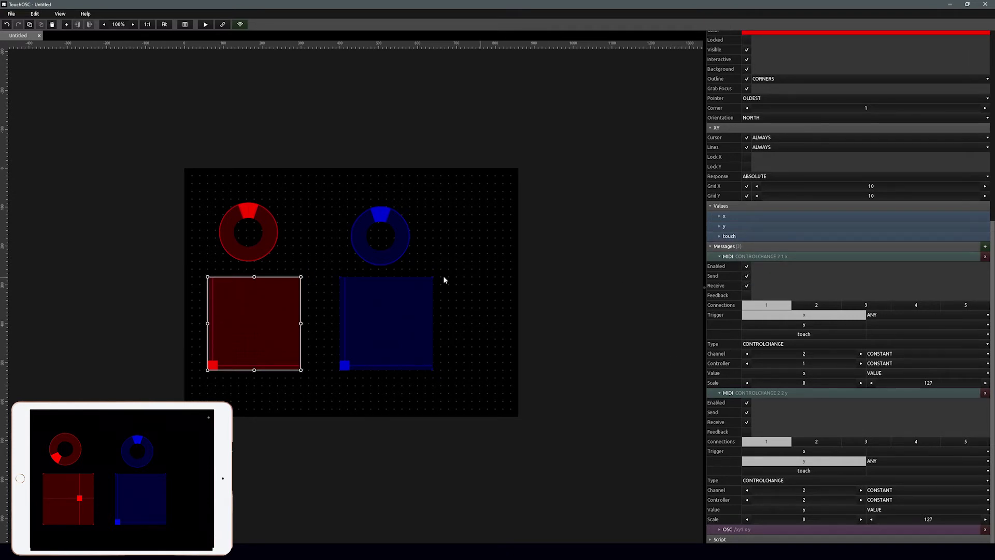
pyautogui.click(397, 289)
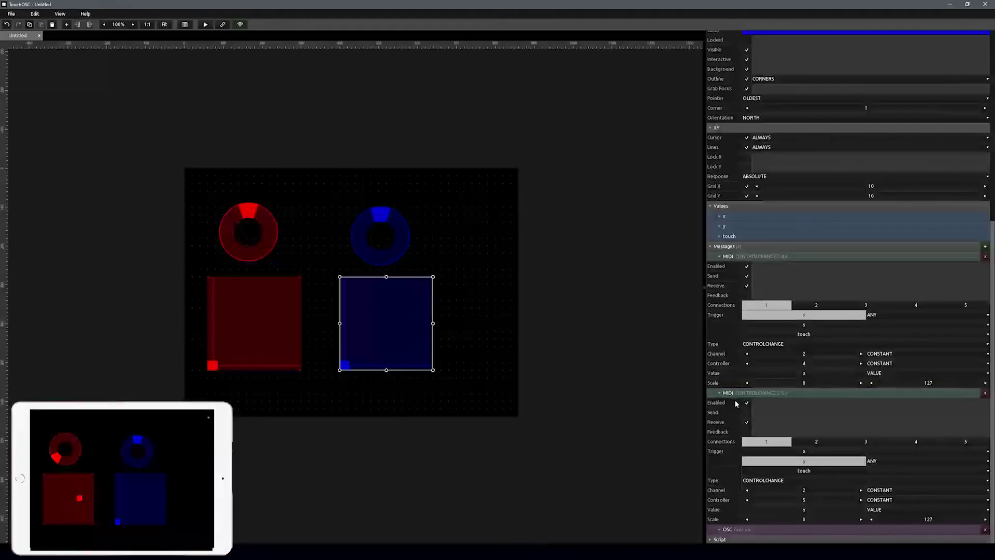
pyautogui.click(746, 404)
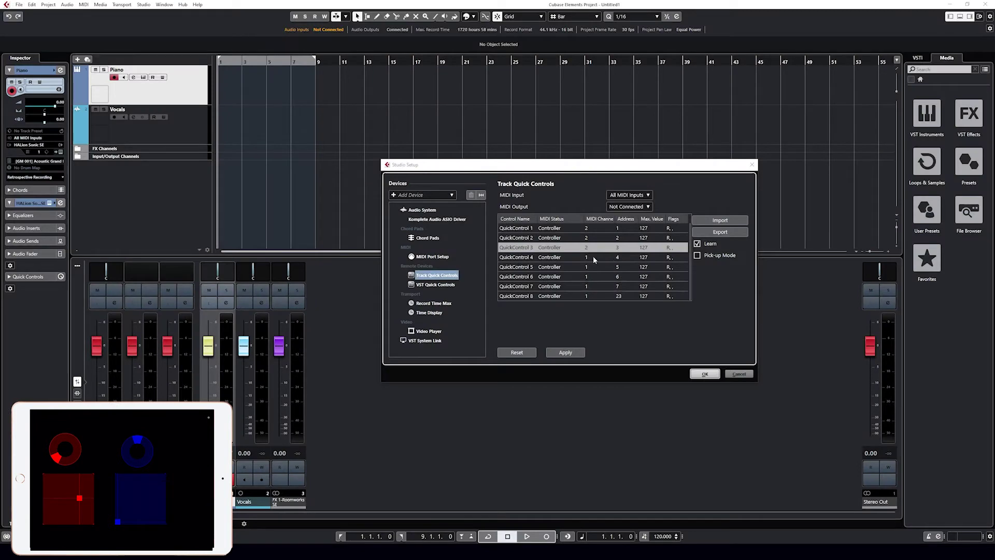
# In Cubase, learn the blue XY pad's x and y and the blue encoder to QuickControls 4, 5 and 6 on channel 2.
pyautogui.click(594, 257)
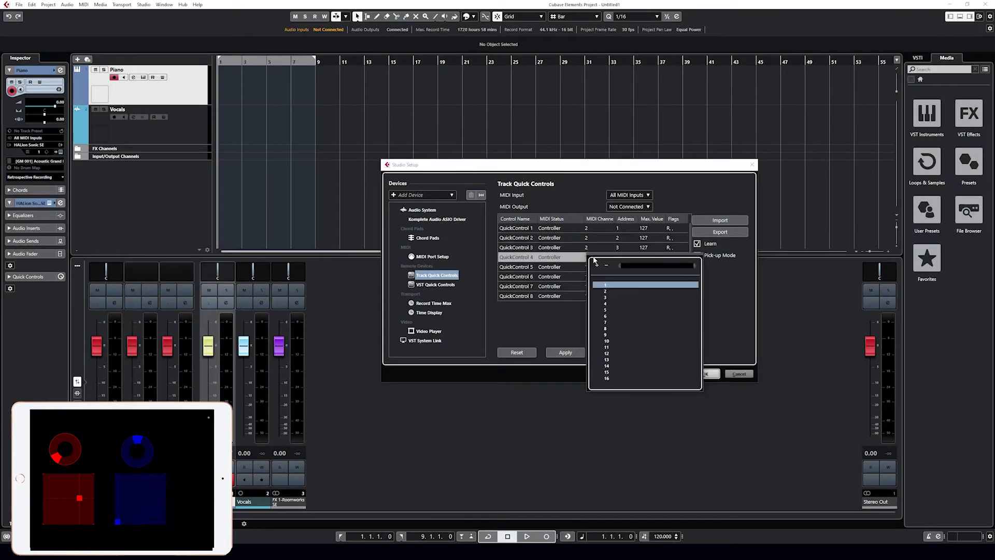
pyautogui.click(590, 258)
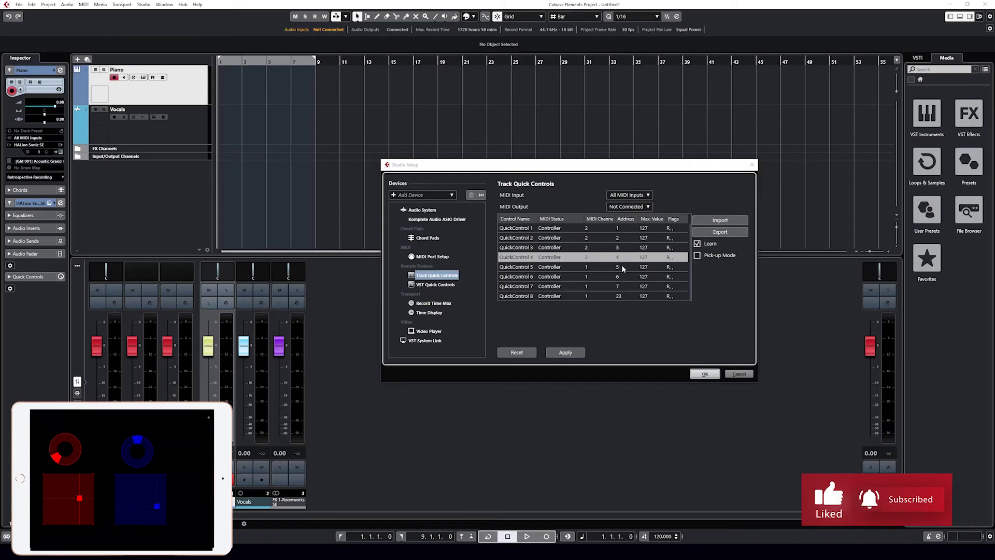
pyautogui.doubleClick(625, 266)
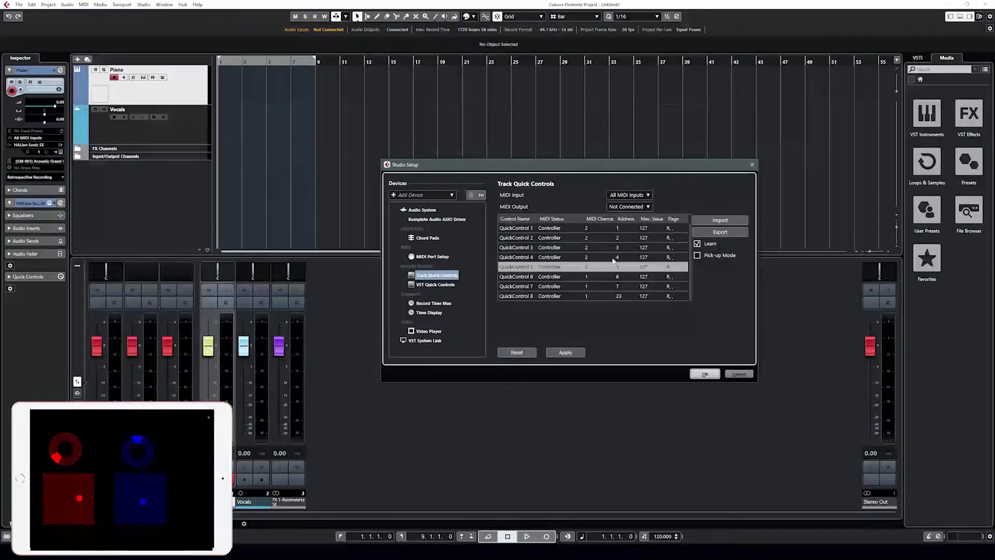
pyautogui.doubleClick(625, 276)
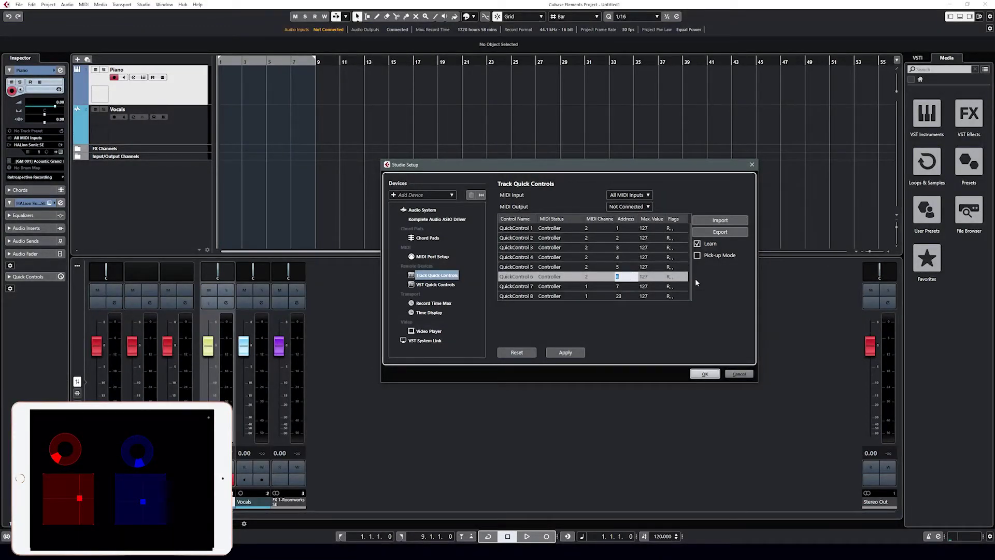
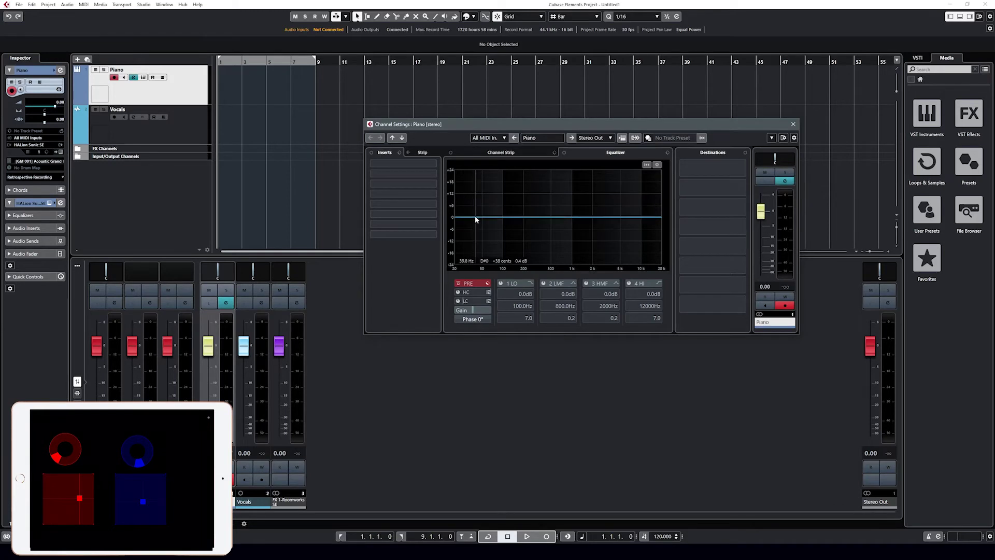
# Add equalizer bands 1 and 3 on the Piano channel, at about 75 Hz, -0.4 dB and 1795 Hz, -0.8 dB.
pyautogui.click(474, 216)
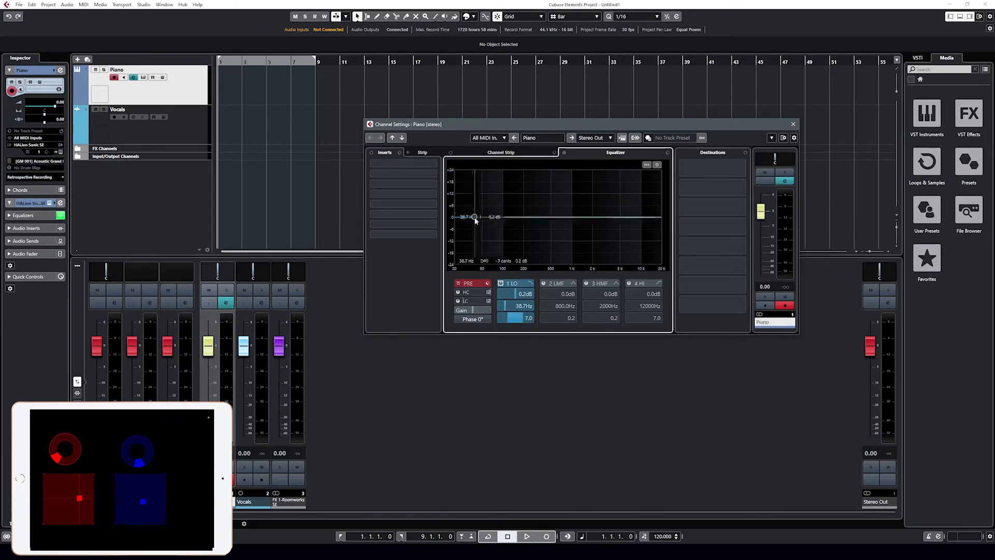
pyautogui.click(589, 218)
pyautogui.moveTo(474, 217); pyautogui.dragTo(482, 219)
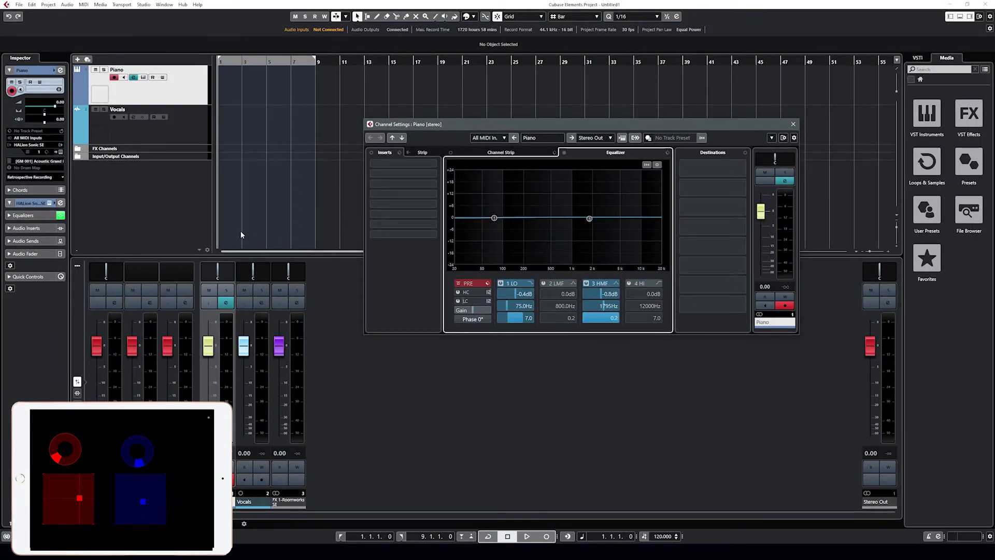
# Show the Piano track's equalizer settings in the Inspector and assign EQ 1 Freq to Quick Controls slot 2.
pyautogui.click(11, 216)
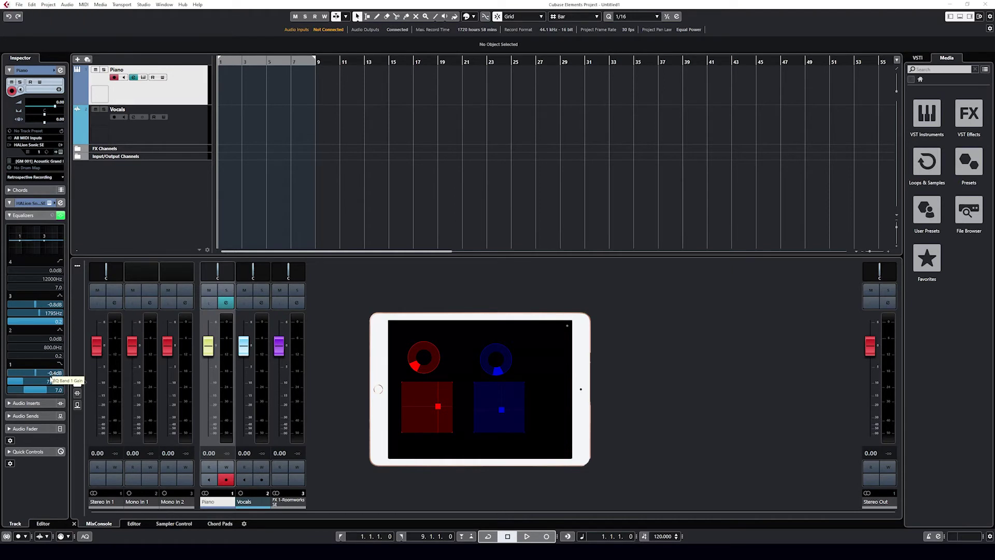
pyautogui.rightClick(51, 383)
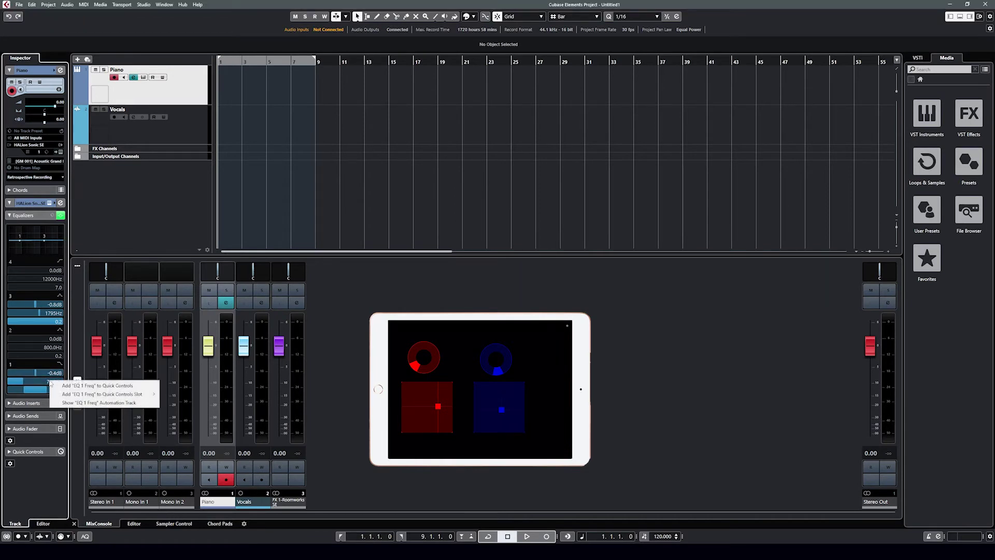
pyautogui.moveTo(129, 394)
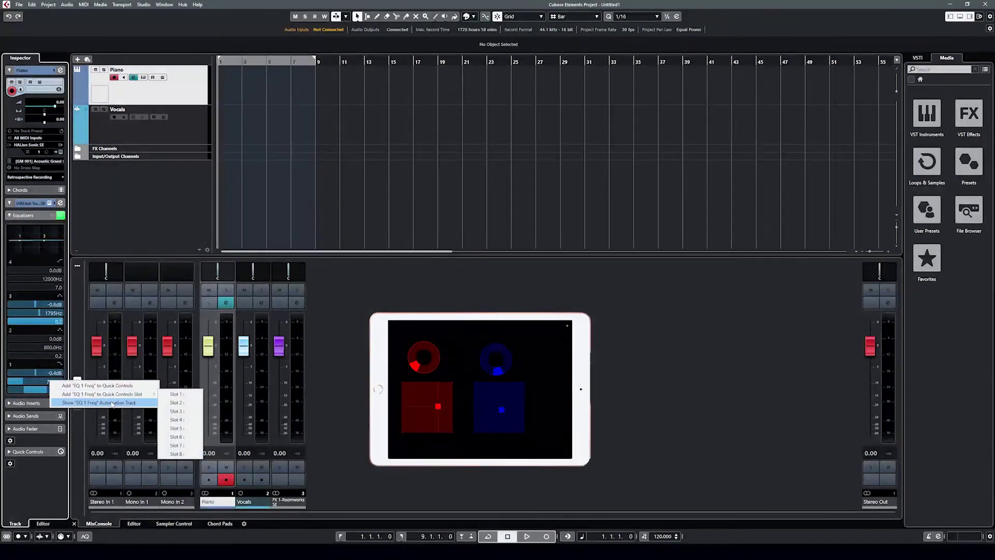
pyautogui.click(190, 404)
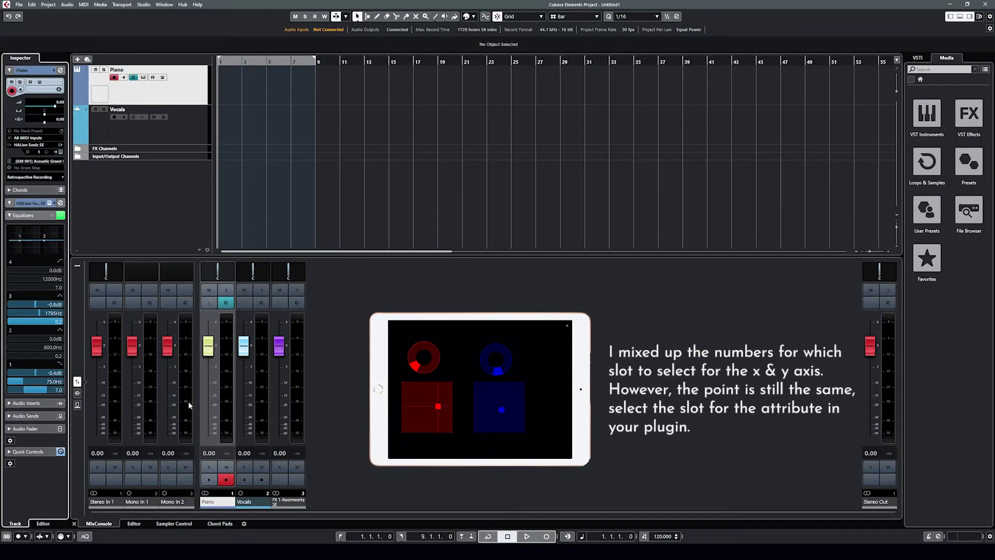
# Assign the Piano track's EQ 1 Gain to Quick Controls slot 1.
pyautogui.rightClick(56, 373)
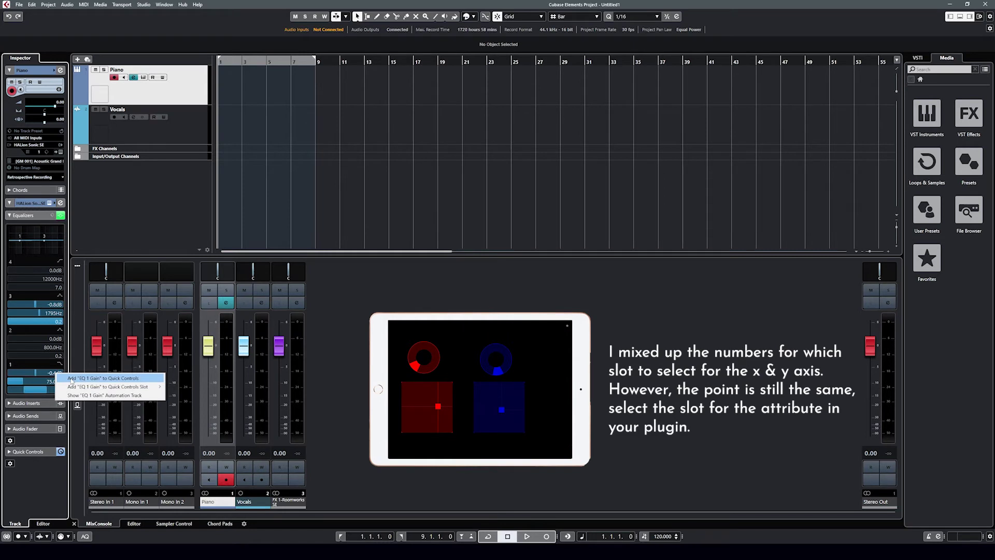
pyautogui.moveTo(104, 387)
pyautogui.click(191, 386)
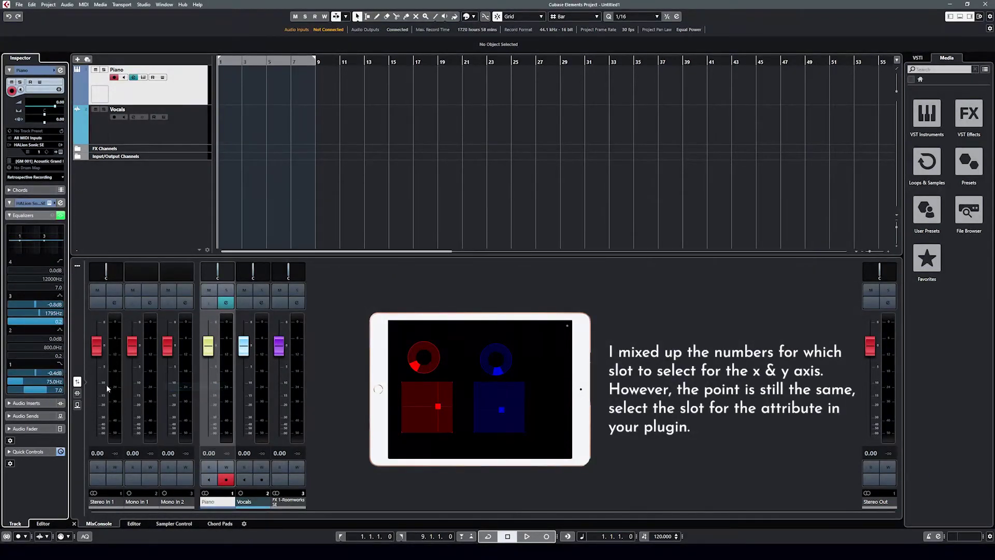
# Assign the Piano track's EQ 1 Q to Quick Controls slot 3.
pyautogui.rightClick(54, 390)
pyautogui.moveTo(105, 403)
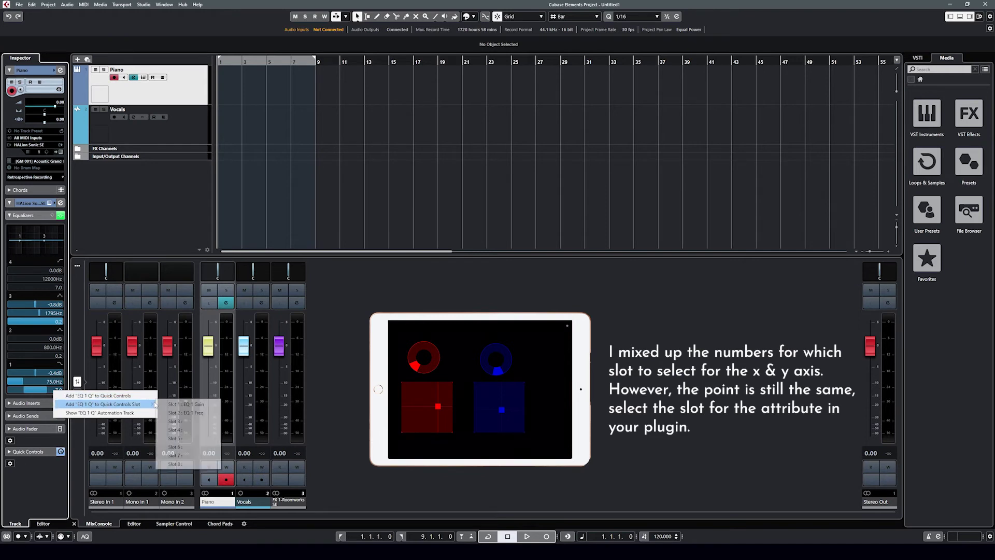
pyautogui.click(170, 421)
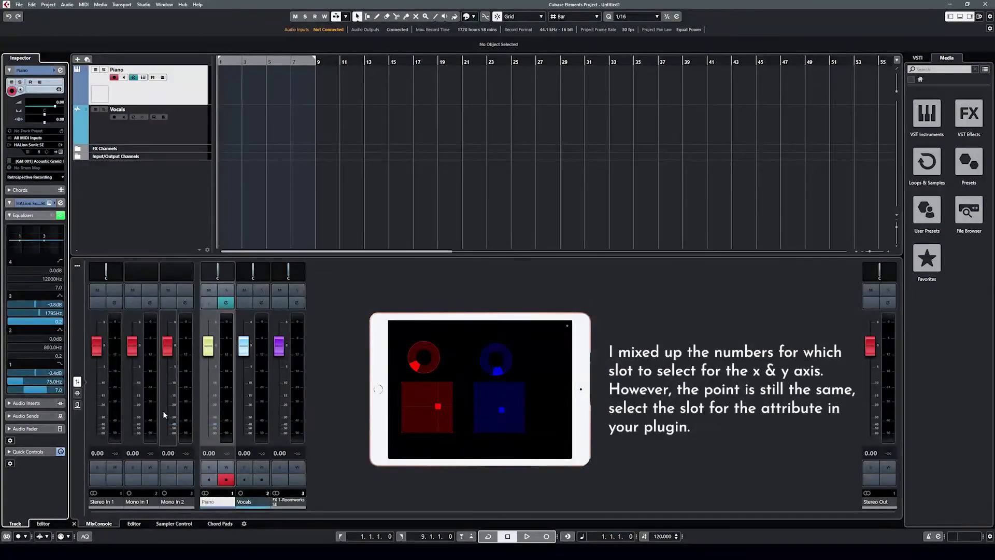
# Assign the Piano track's EQ 3 Freq to Quick Controls slot 4 and EQ 3 Gain to slot 5.
pyautogui.rightClick(56, 313)
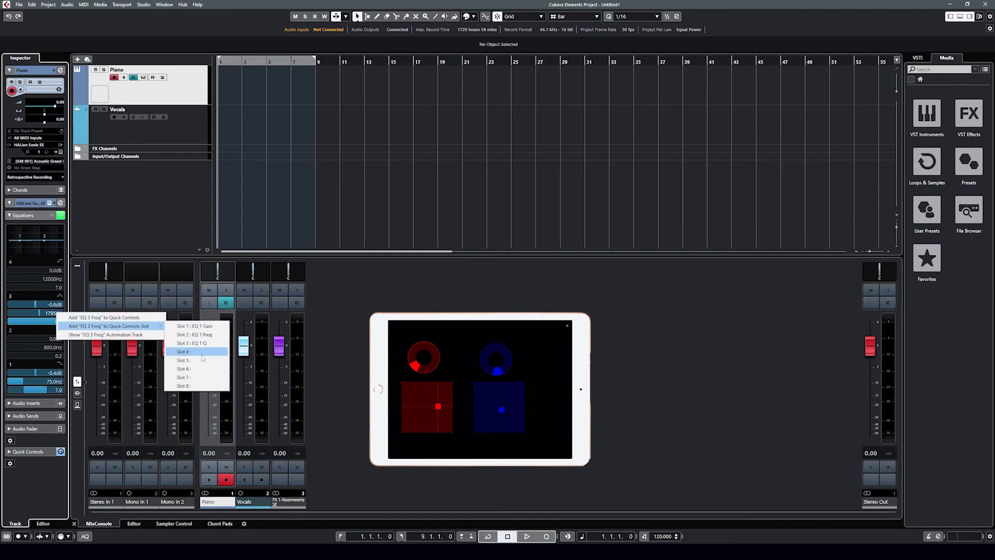
pyautogui.click(79, 325)
pyautogui.rightClick(50, 308)
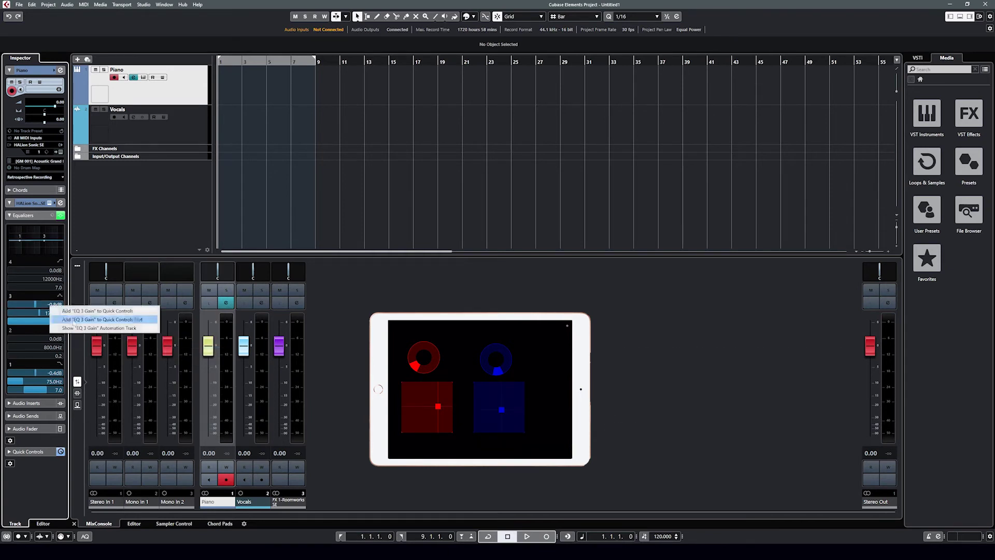
pyautogui.moveTo(80, 323)
pyautogui.click(177, 354)
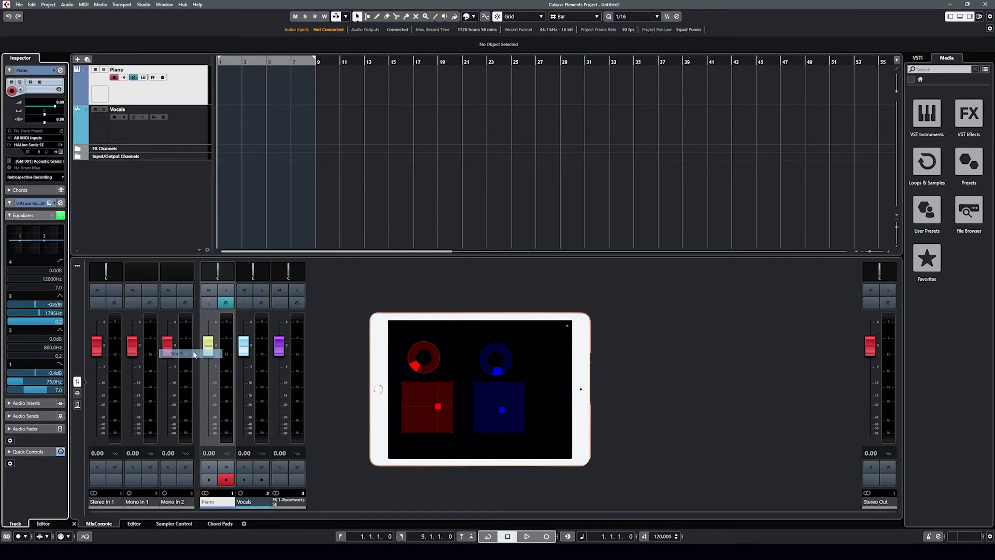
# Assign the Piano track's EQ 3 Q to Quick Controls slot 6 and open the Piano channel's settings.
pyautogui.rightClick(59, 325)
pyautogui.moveTo(145, 338)
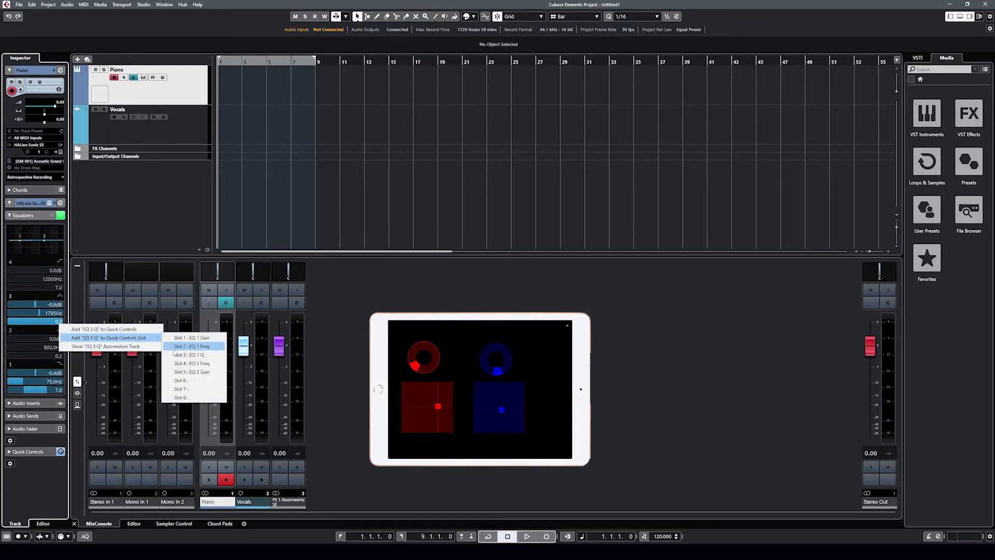
pyautogui.click(179, 380)
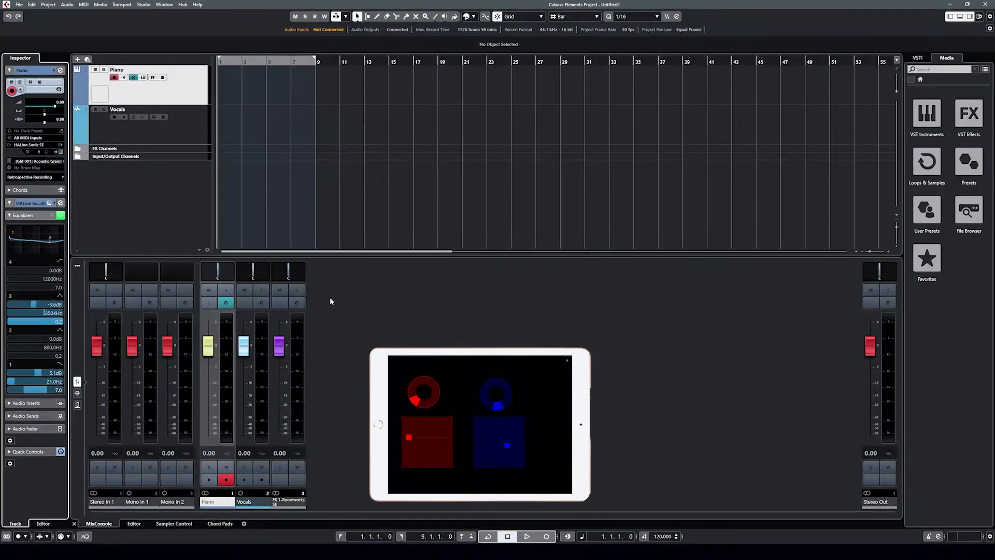
pyautogui.click(226, 302)
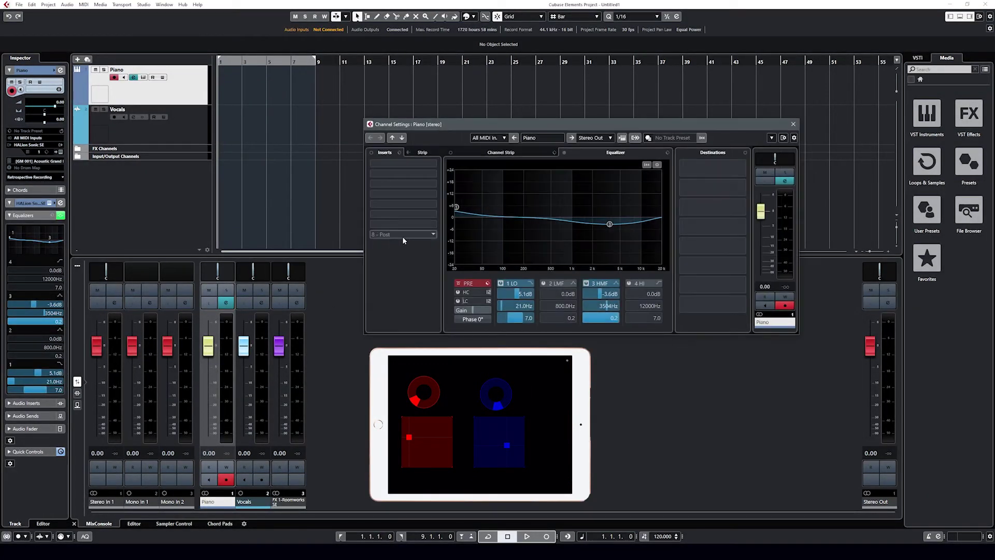